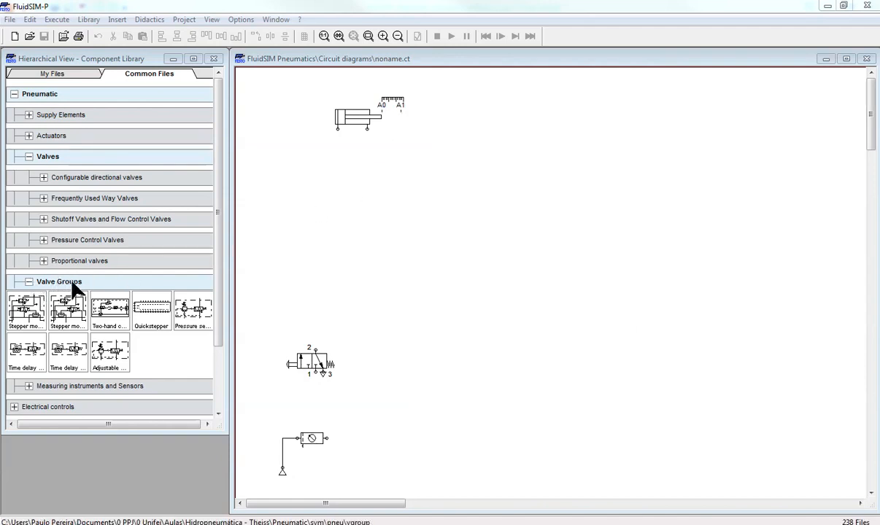
- Place a normally closed time delay valve from the Valve Groups in the open area of the circuit beside the cylinder
{"action": "left_click", "coordinate": [33, 356]}
{"action": "left_click_drag", "start_coordinate": [33, 356], "coordinate": [518, 211]}
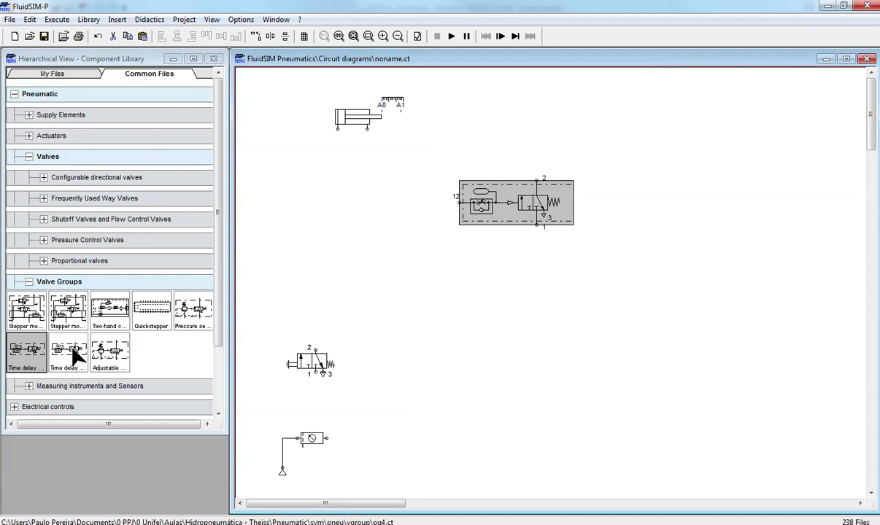
- Place a normally open time delay valve below the normally closed one, compare the two, and delete the normally open valve
{"action": "left_click_drag", "start_coordinate": [68, 353], "coordinate": [521, 276]}
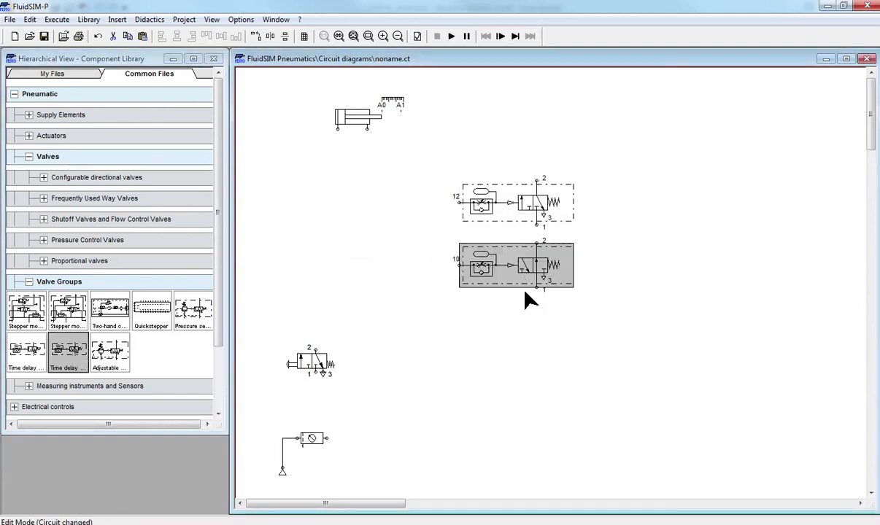
{"action": "mouse_move", "coordinate": [543, 204]}
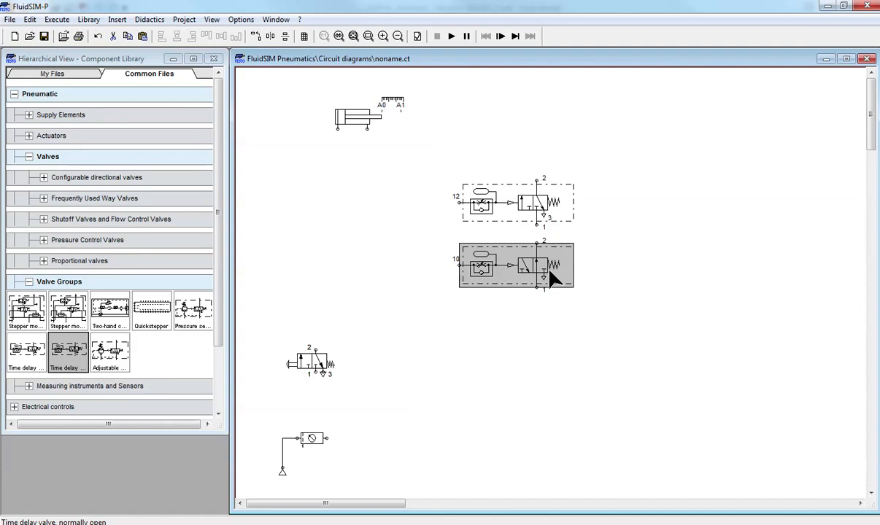
{"action": "mouse_move", "coordinate": [485, 207]}
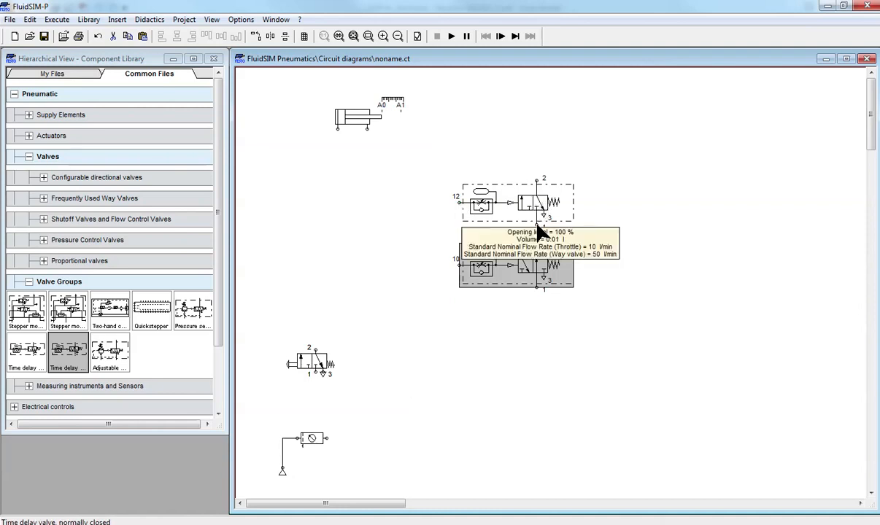
{"action": "mouse_move", "coordinate": [514, 284]}
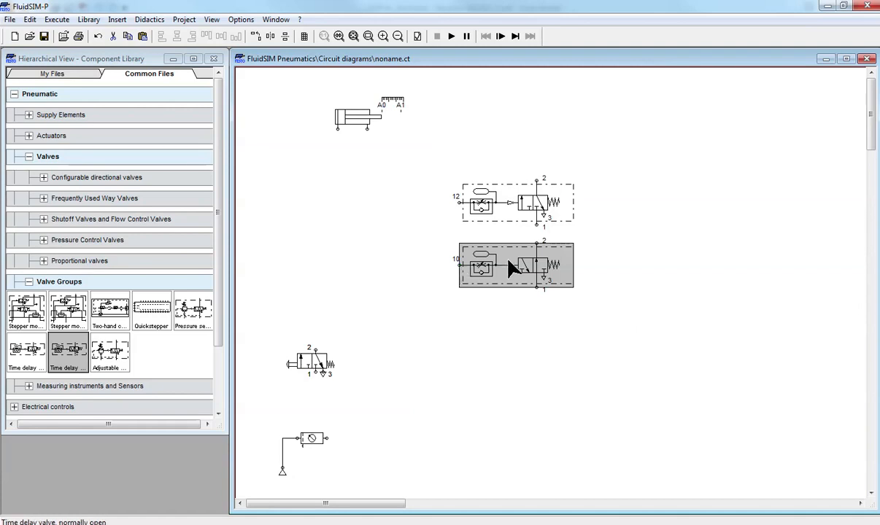
{"action": "mouse_move", "coordinate": [539, 269]}
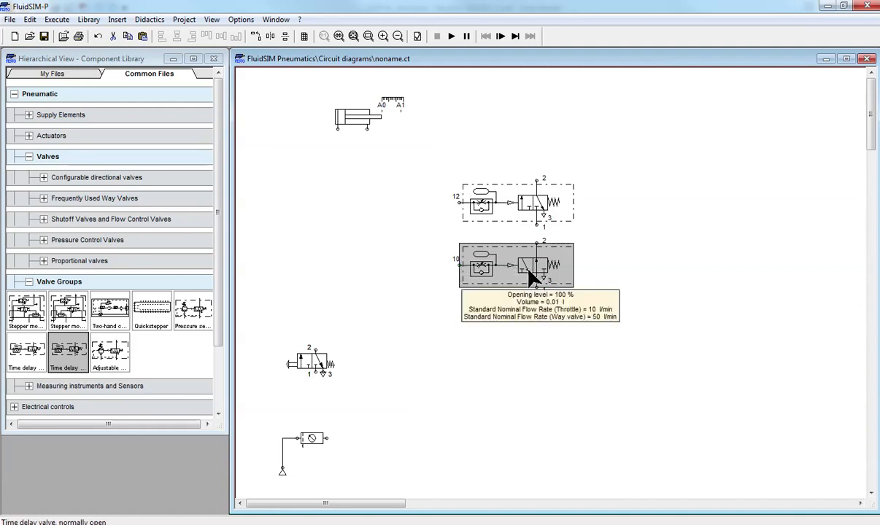
{"action": "left_click", "coordinate": [546, 321]}
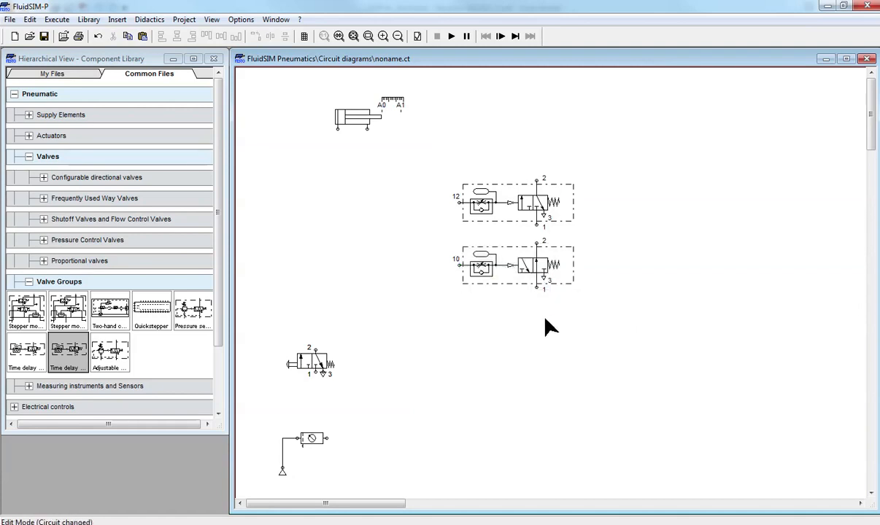
{"action": "left_click", "coordinate": [526, 271]}
{"action": "key", "text": "Delete"}
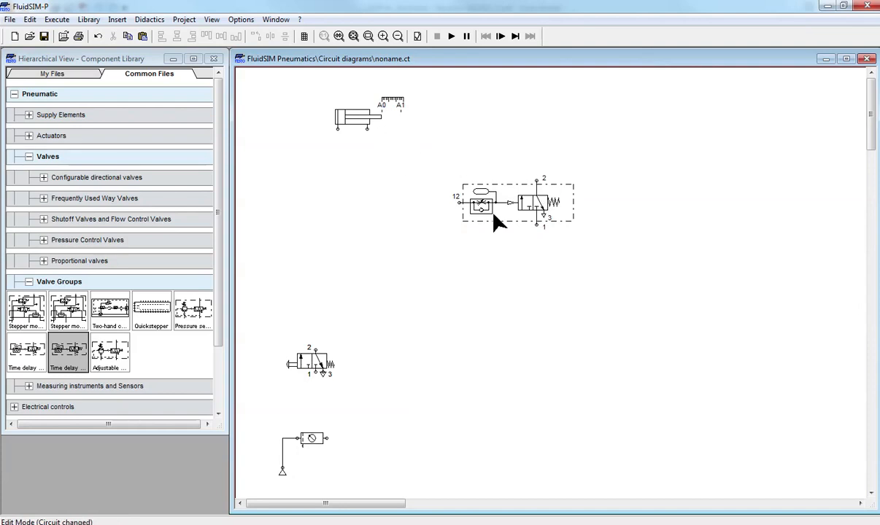
- Reduce the time delay valve's opening level and move the valve down beside the manually operated 3/n way valve
{"action": "double_click", "coordinate": [514, 208]}
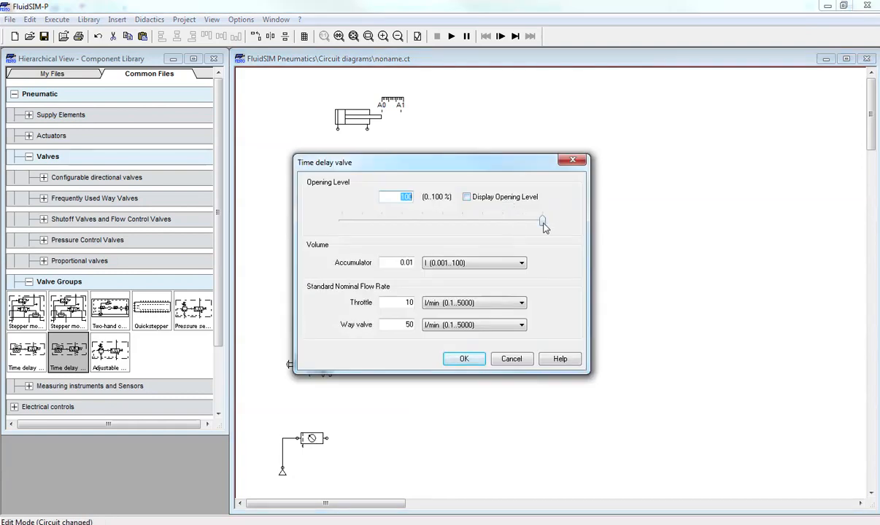
{"action": "left_click_drag", "start_coordinate": [542, 223], "coordinate": [385, 232]}
{"action": "left_click", "coordinate": [461, 360]}
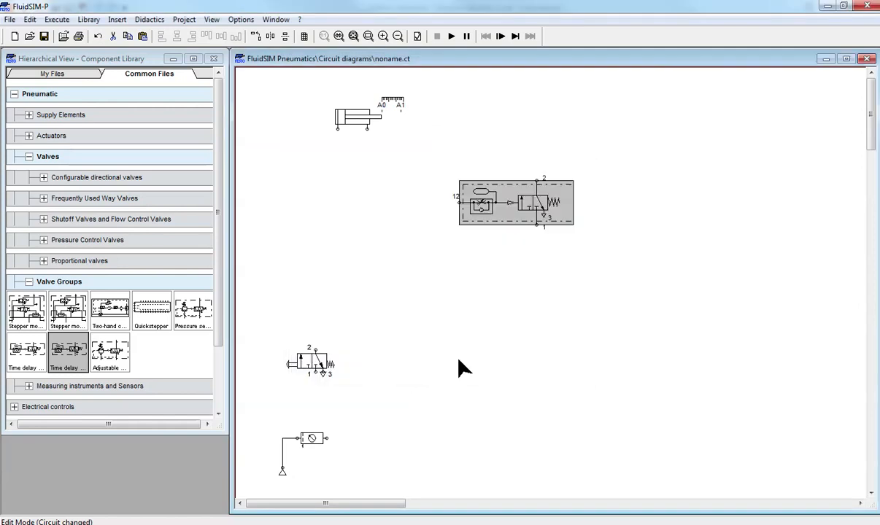
{"action": "left_click_drag", "start_coordinate": [497, 203], "coordinate": [468, 357]}
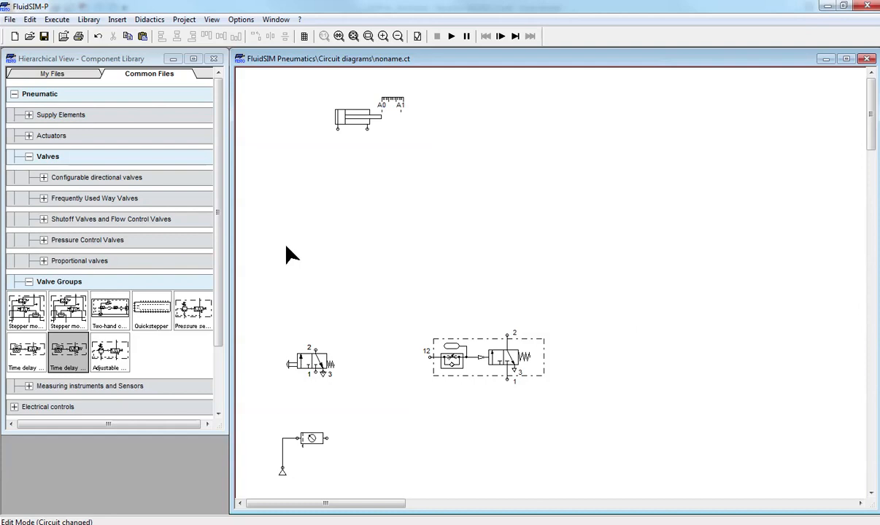
- Place a configurable 5/n way valve below the cylinder with ports 4 and 2 joined to it, and connect port 1 to the air service unit
{"action": "left_click", "coordinate": [44, 177]}
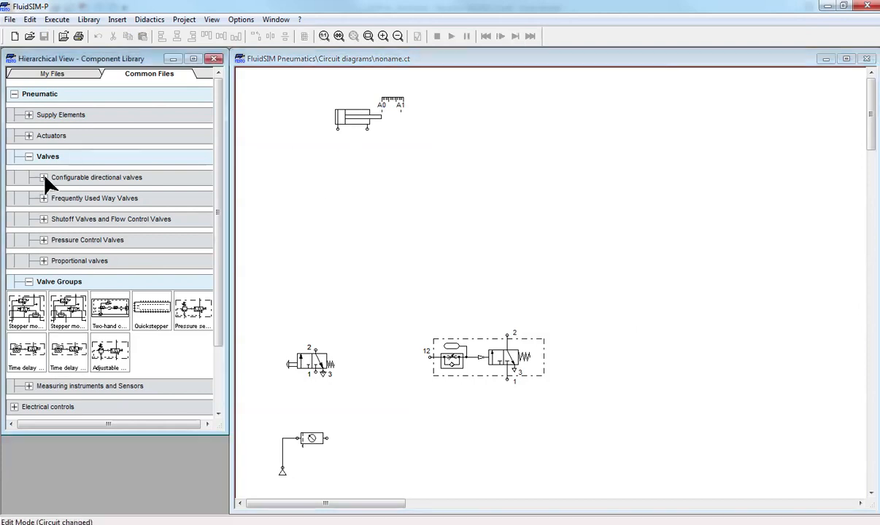
{"action": "left_click", "coordinate": [44, 178]}
{"action": "mouse_move", "coordinate": [150, 210]}
{"action": "left_mouse_down"}
{"action": "mouse_move", "coordinate": [345, 177]}
{"action": "mouse_move", "coordinate": [337, 130]}
{"action": "mouse_move", "coordinate": [360, 161]}
{"action": "left_mouse_up"}
{"action": "left_click", "coordinate": [406, 175]}
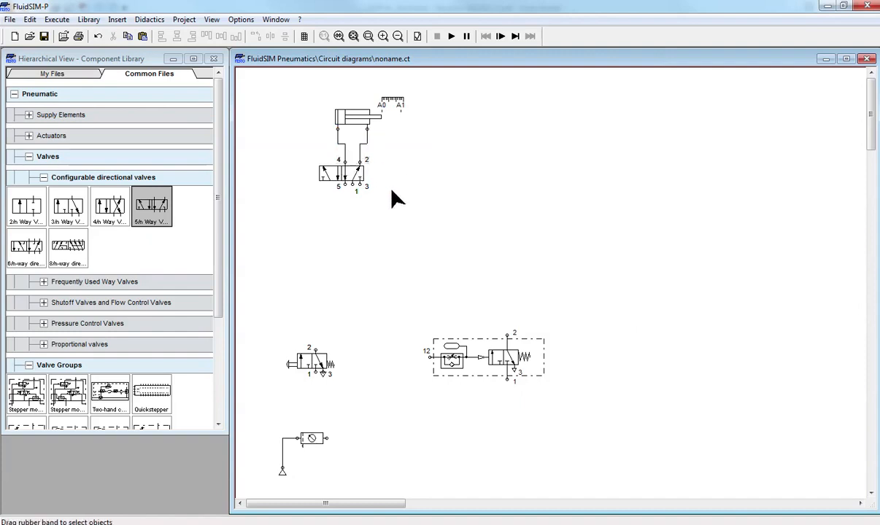
{"action": "left_click", "coordinate": [353, 186]}
{"action": "left_click", "coordinate": [328, 438]}
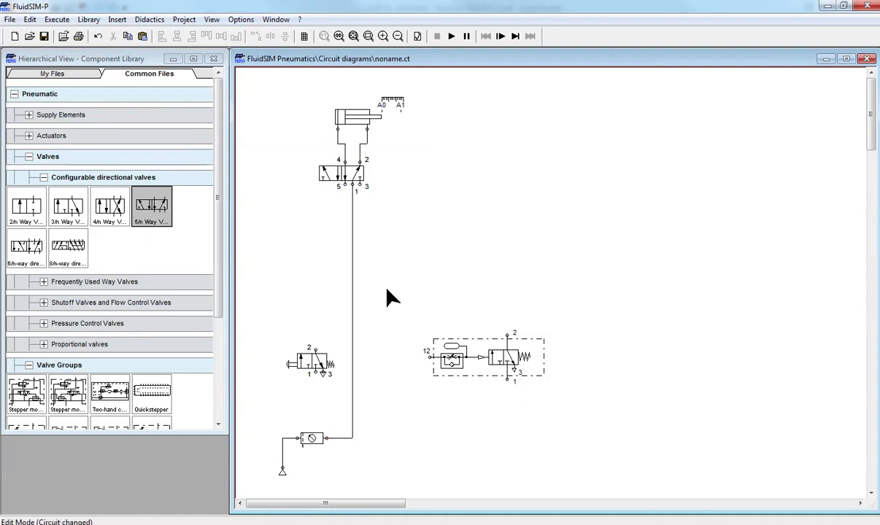
- Fit exhaust terminators on ports 5 and 3 of the 5/n way valve
{"action": "double_click", "coordinate": [346, 187]}
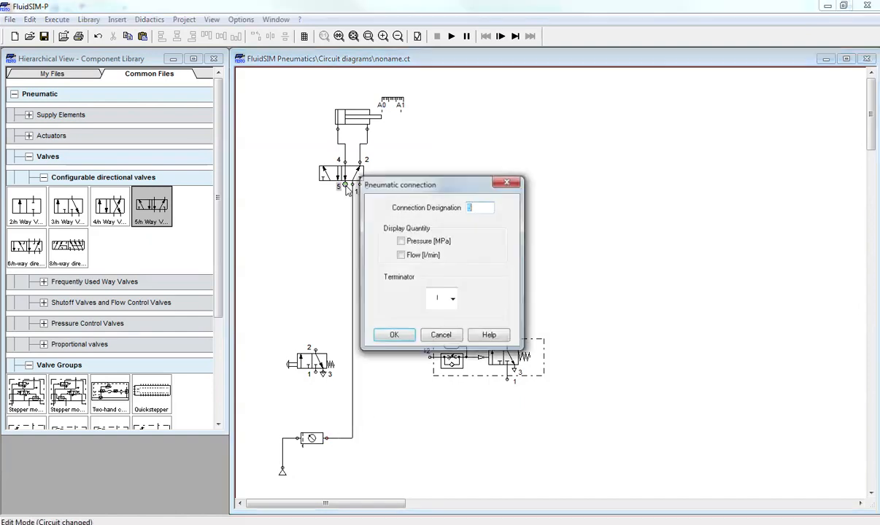
{"action": "left_click", "coordinate": [452, 300]}
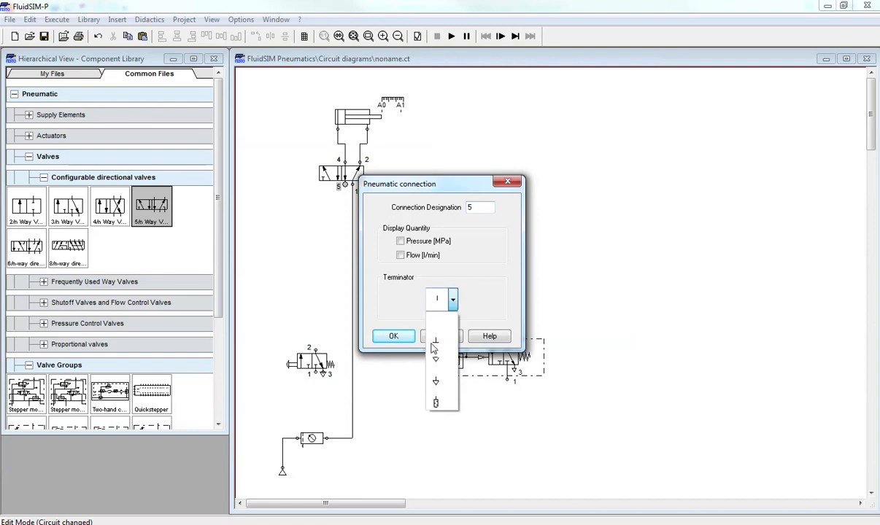
{"action": "left_click", "coordinate": [416, 341]}
{"action": "left_click", "coordinate": [408, 337]}
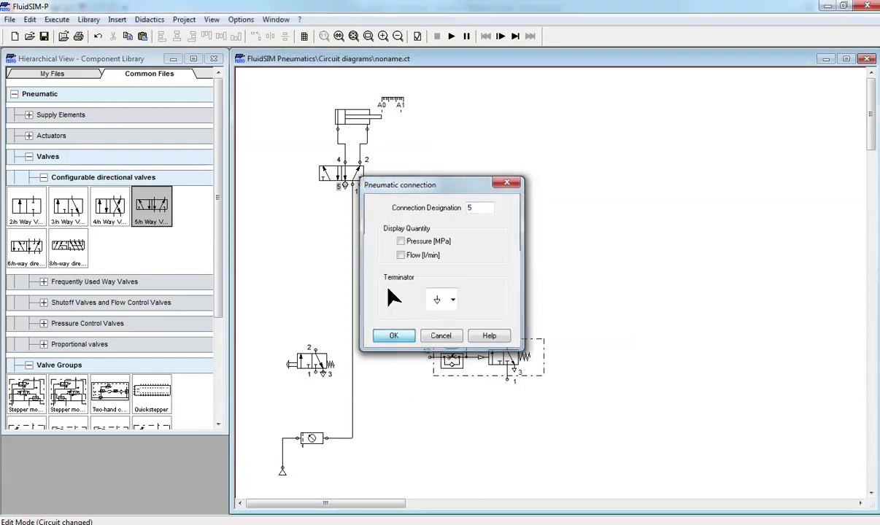
{"action": "double_click", "coordinate": [357, 185]}
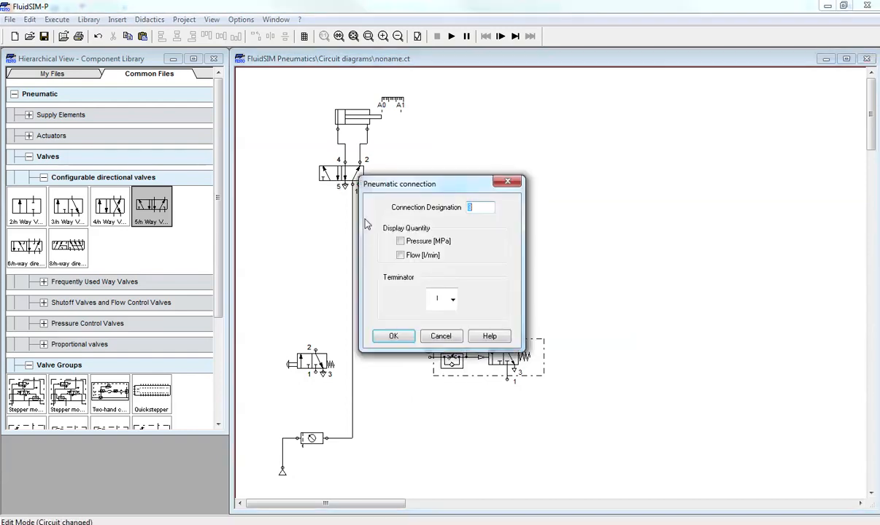
{"action": "left_click", "coordinate": [452, 299]}
{"action": "left_click", "coordinate": [441, 389]}
{"action": "left_click", "coordinate": [393, 336]}
- Configure the 5/n way valve with pneumatic actuation on both its left and right sides
{"action": "double_click", "coordinate": [339, 172]}
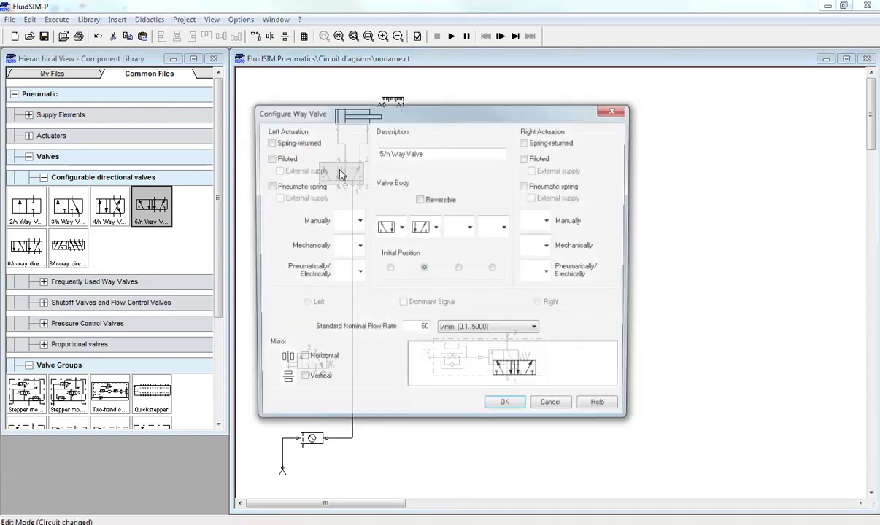
{"action": "left_click", "coordinate": [358, 274]}
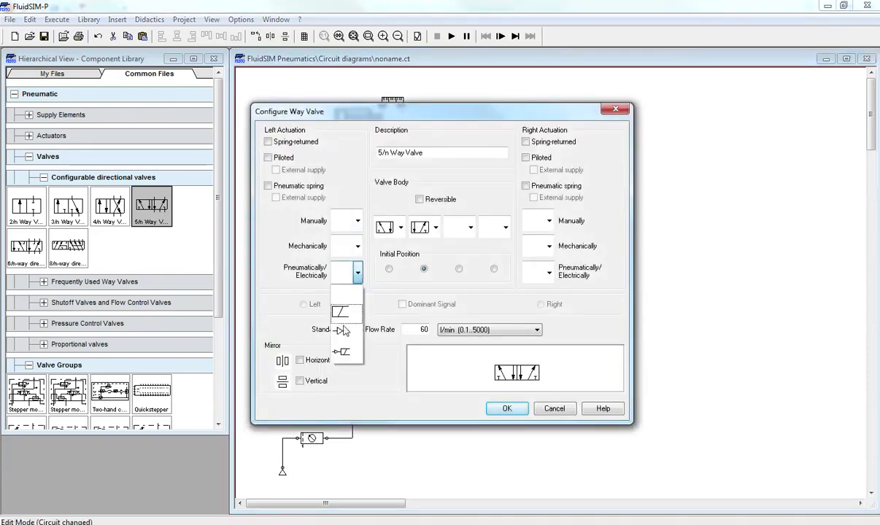
{"action": "left_click", "coordinate": [340, 312]}
{"action": "left_click", "coordinate": [549, 273]}
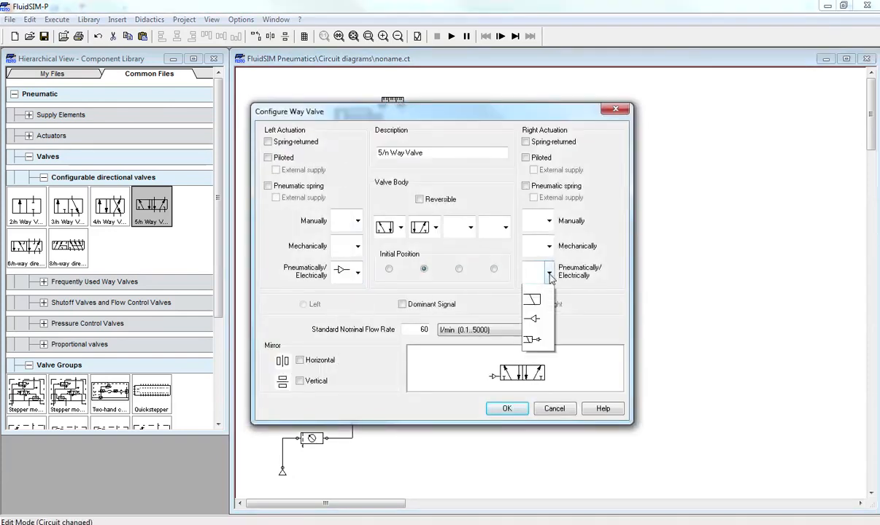
{"action": "left_click", "coordinate": [532, 319]}
{"action": "left_click", "coordinate": [506, 408]}
{"action": "left_click", "coordinate": [372, 236]}
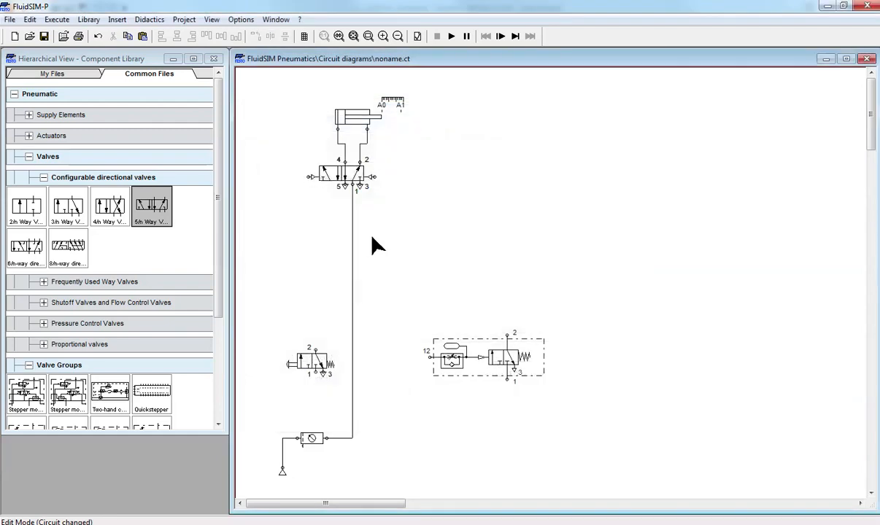
- Connect the manual 3/n way valve's port 2 to the 5/n valve's left pilot port and its port 1 to the supply line, shifting it left
{"action": "left_click_drag", "start_coordinate": [312, 347], "coordinate": [309, 178]}
{"action": "left_click_drag", "start_coordinate": [318, 364], "coordinate": [303, 372]}
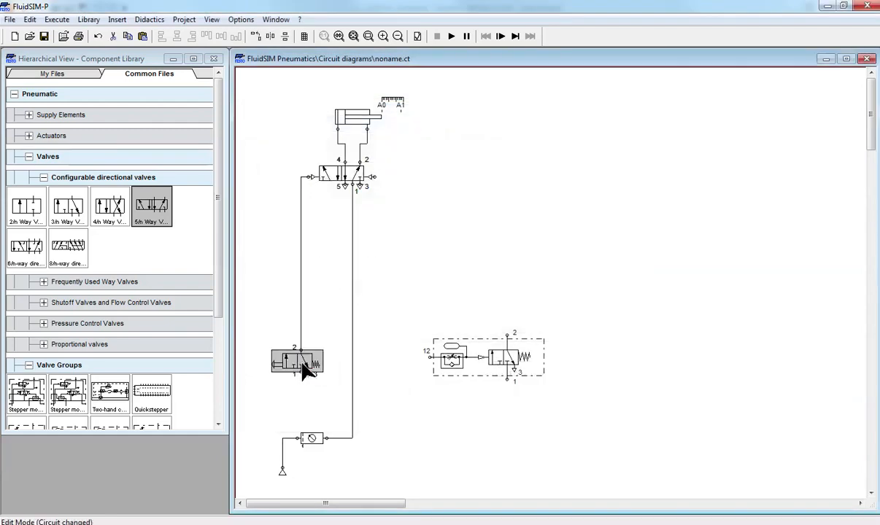
{"action": "left_click", "coordinate": [305, 385]}
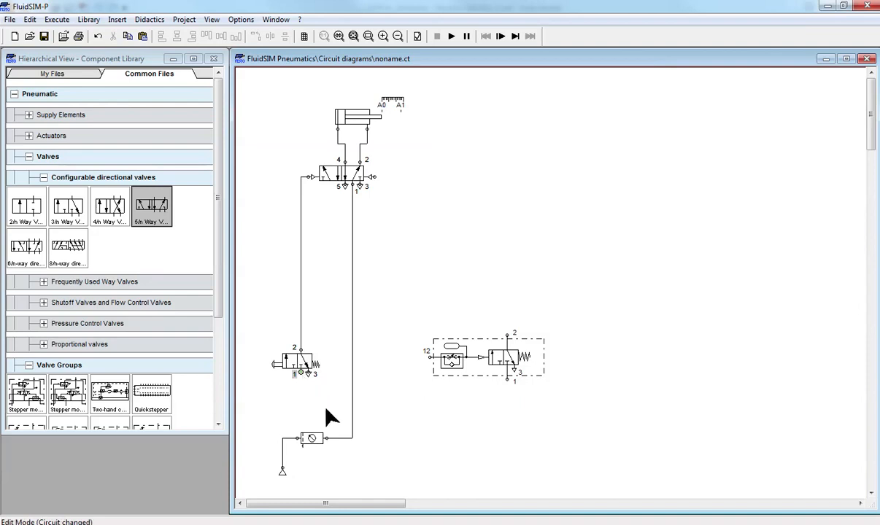
{"action": "left_click_drag", "start_coordinate": [346, 411], "coordinate": [353, 413]}
- Duplicate the manual 3/n way valve and position the copy above the time delay valve
{"action": "left_click", "coordinate": [303, 369]}
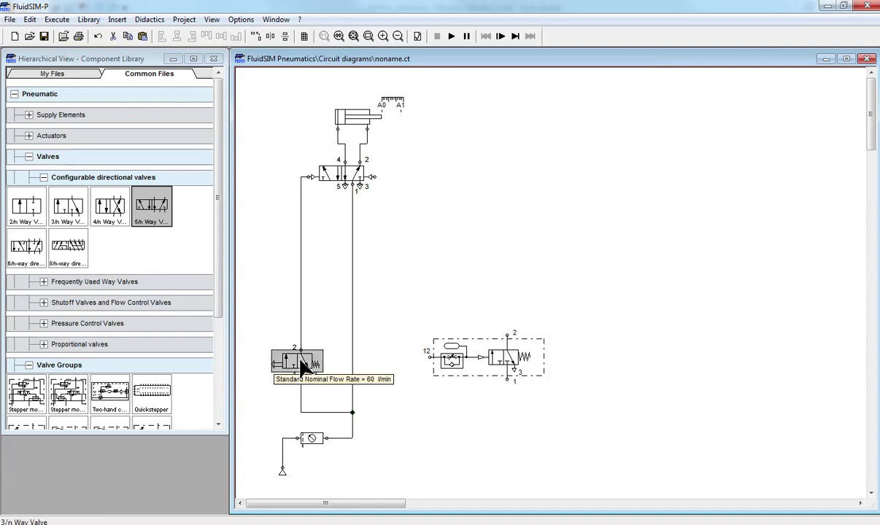
{"action": "key", "text": "ctrl+c"}
{"action": "left_click", "coordinate": [465, 247]}
{"action": "key", "text": "ctrl+v"}
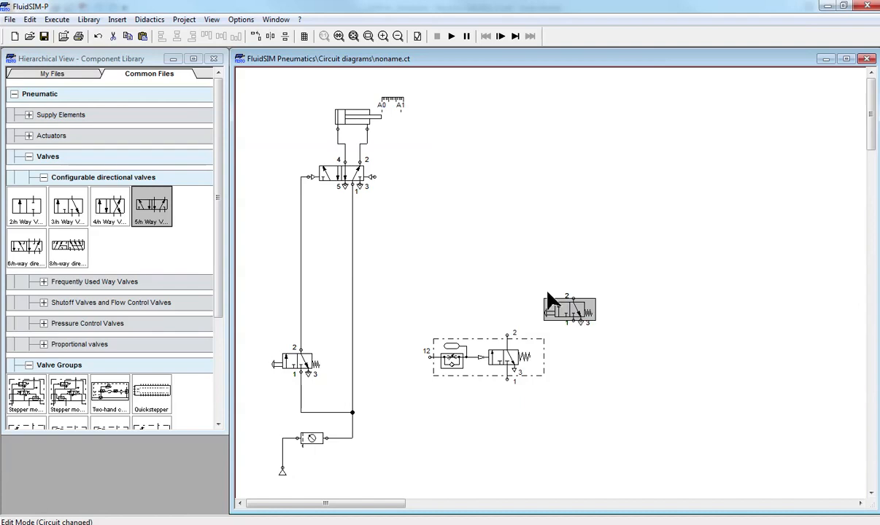
{"action": "left_click_drag", "start_coordinate": [565, 314], "coordinate": [450, 273]}
- Replace the copied 3/n way valve's manual actuation with mechanical roller actuation, keeping the spring return
{"action": "double_click", "coordinate": [448, 271]}
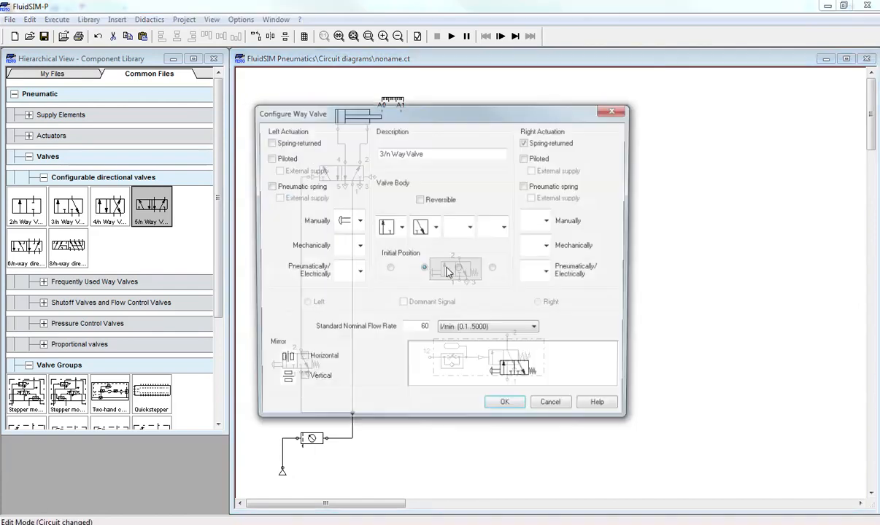
{"action": "left_click", "coordinate": [356, 221]}
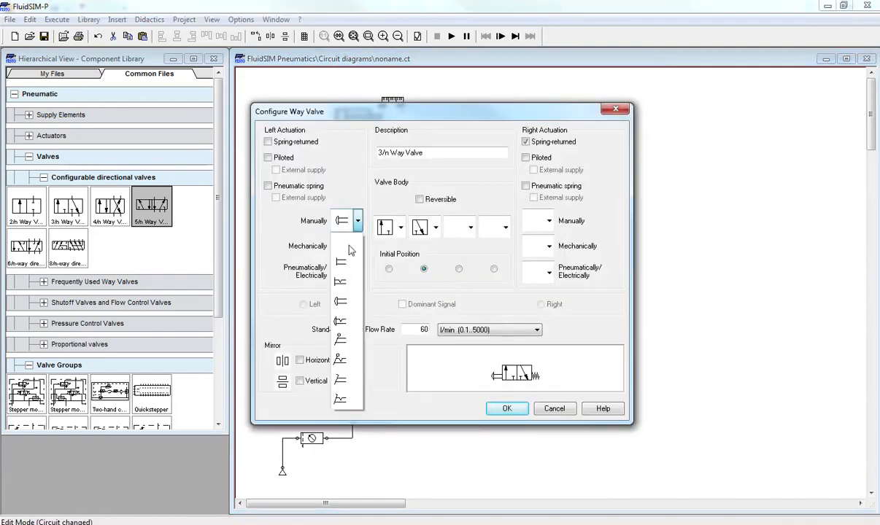
{"action": "left_click", "coordinate": [348, 251]}
{"action": "left_click", "coordinate": [357, 271]}
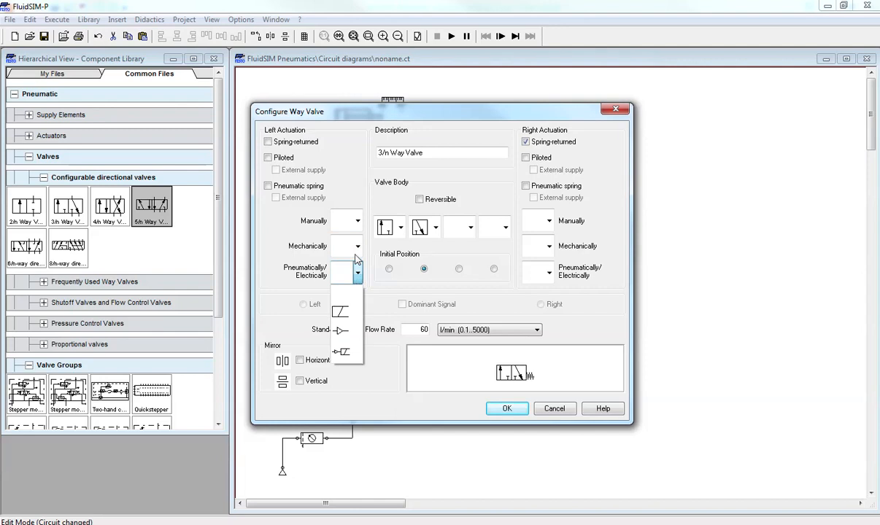
{"action": "left_click", "coordinate": [357, 246]}
{"action": "left_click", "coordinate": [357, 245]}
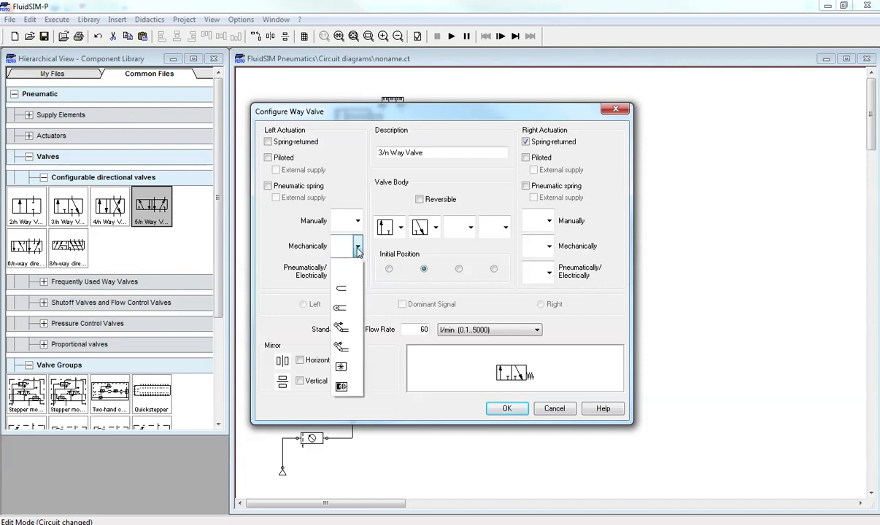
{"action": "left_click", "coordinate": [341, 319]}
{"action": "left_click", "coordinate": [506, 408]}
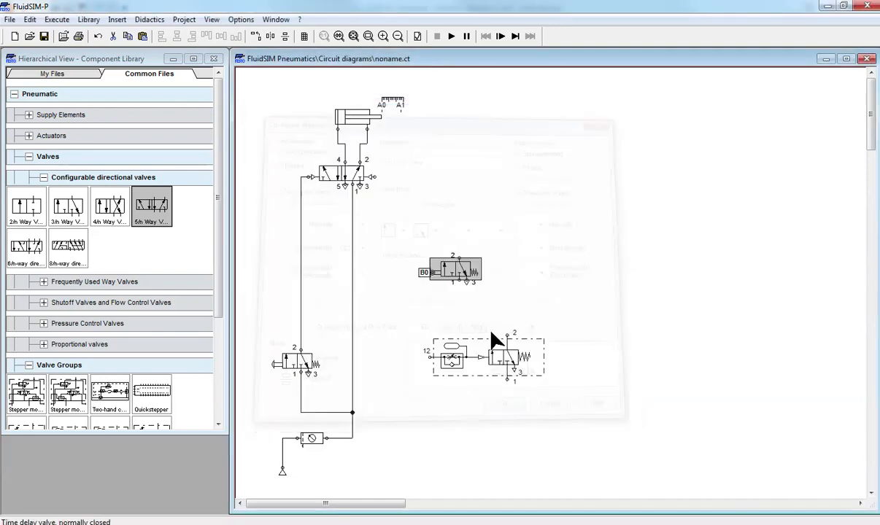
- Label the mechanical connection of the roller-operated 3/n way valve A1
{"action": "double_click", "coordinate": [432, 277]}
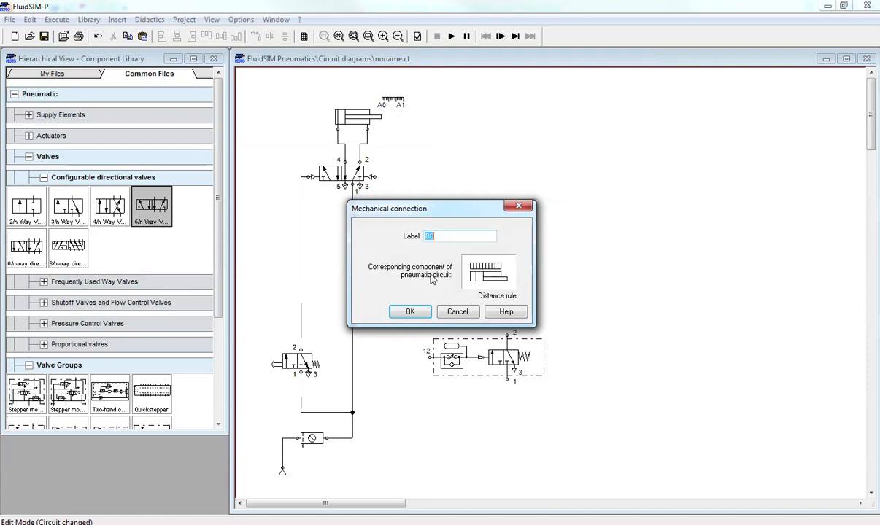
{"action": "type", "text": "A1"}
{"action": "left_click", "coordinate": [409, 311]}
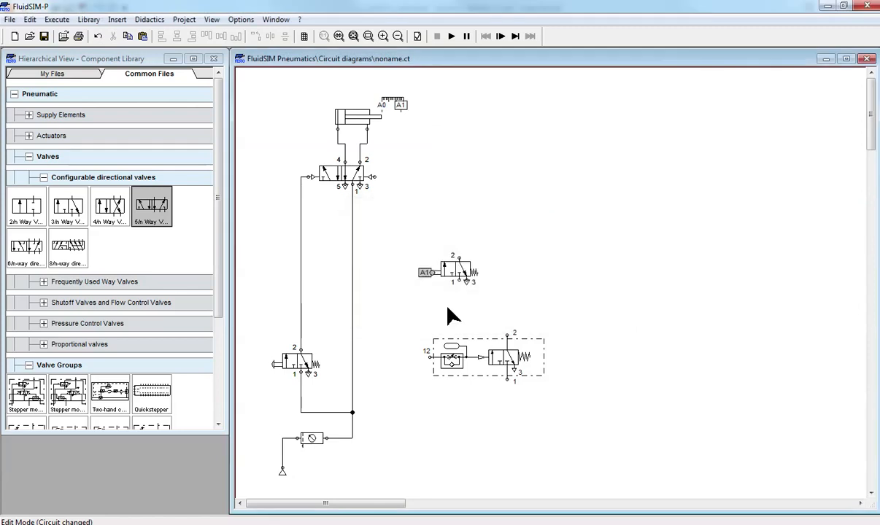
- Move the time delay valve up and set the A1 roller valve beneath it, level with the manual 3/n way valve
{"action": "left_click_drag", "start_coordinate": [459, 273], "coordinate": [428, 298]}
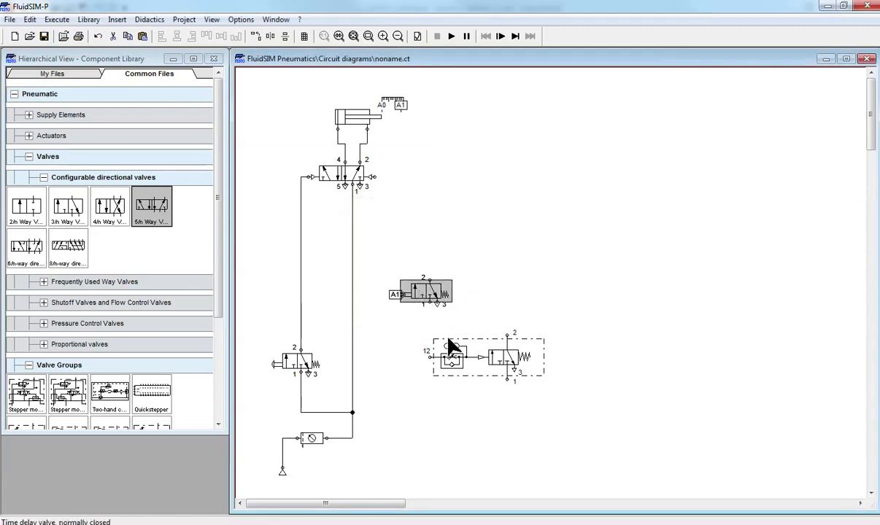
{"action": "left_click_drag", "start_coordinate": [453, 348], "coordinate": [482, 260]}
{"action": "left_click_drag", "start_coordinate": [431, 299], "coordinate": [429, 365]}
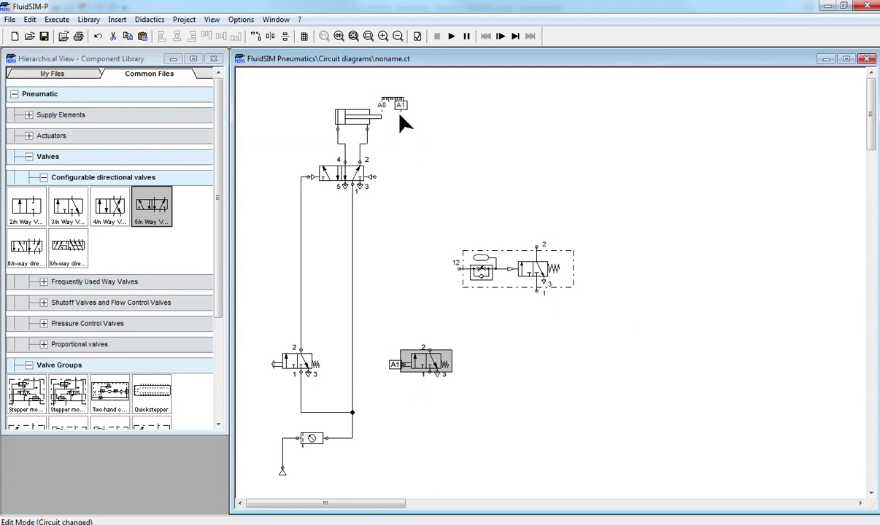
- Connect the A1 roller valve's port 2 to the time delay valve's port 12, and its port 1 to the supply line
{"action": "left_click", "coordinate": [425, 321]}
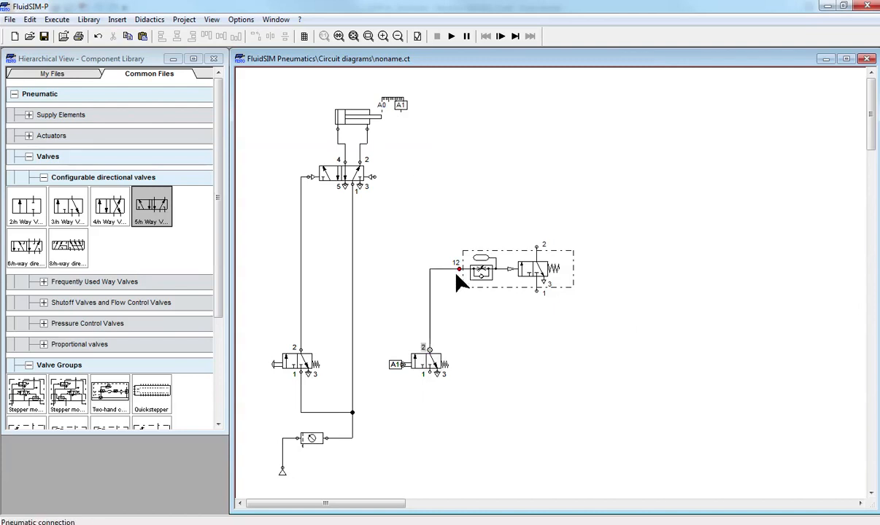
{"action": "left_click_drag", "start_coordinate": [456, 270], "coordinate": [430, 348]}
{"action": "left_click_drag", "start_coordinate": [352, 413], "coordinate": [423, 373]}
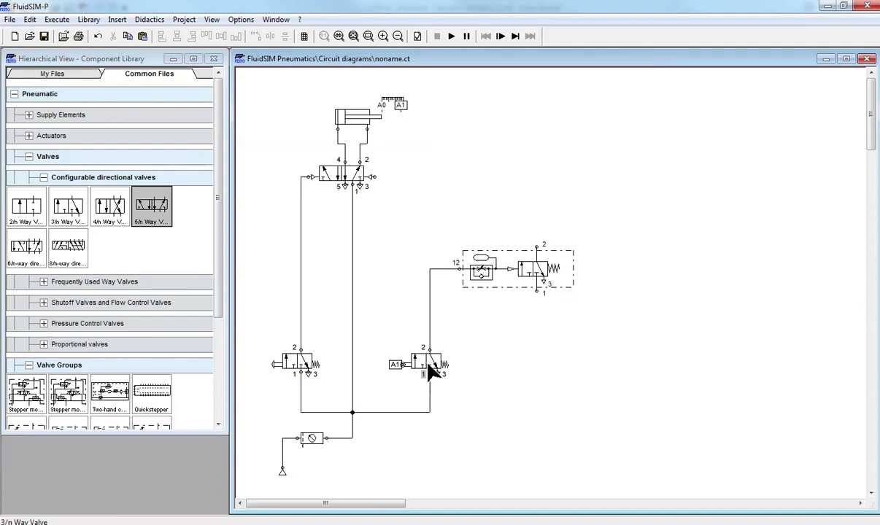
- Connect the time delay valve's port 2 to the free pilot port of the 5/n way valve, and its port 1 to the supply line
{"action": "mouse_move", "coordinate": [477, 268]}
{"action": "left_click_drag", "start_coordinate": [536, 247], "coordinate": [372, 177]}
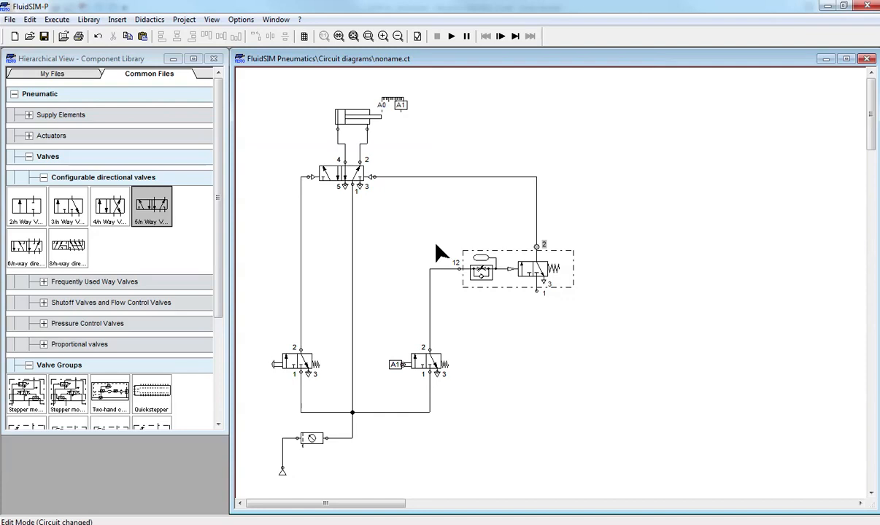
{"action": "left_click", "coordinate": [537, 293]}
{"action": "left_click_drag", "start_coordinate": [431, 412], "coordinate": [430, 412]}
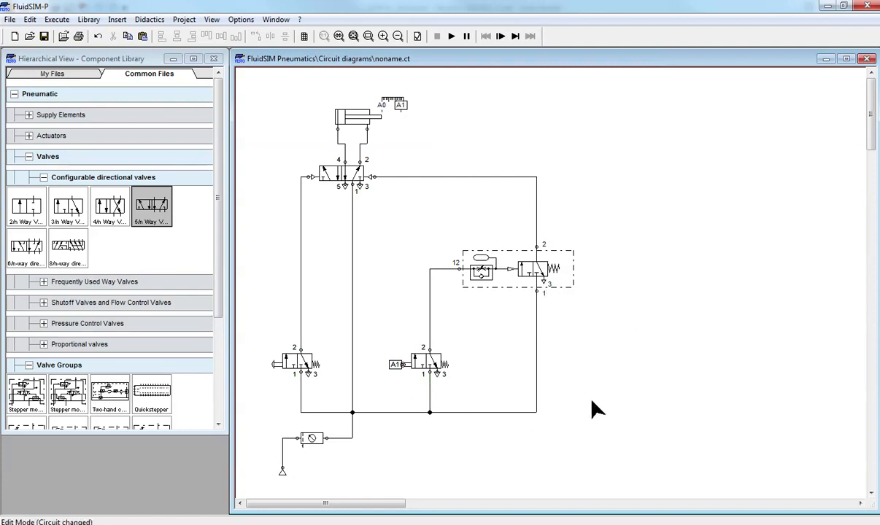
- Set the simulation speed to Maintain Real Time
{"action": "left_click", "coordinate": [241, 20]}
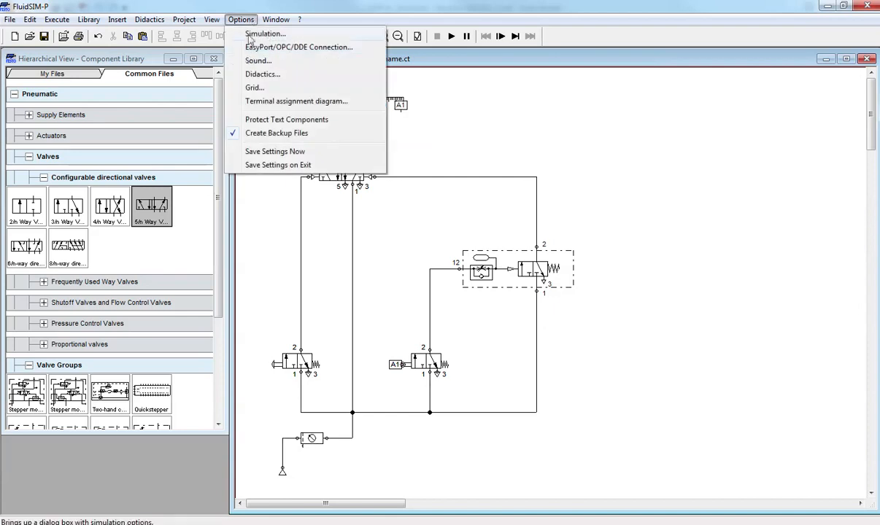
{"action": "left_click", "coordinate": [252, 34]}
{"action": "left_click", "coordinate": [445, 189]}
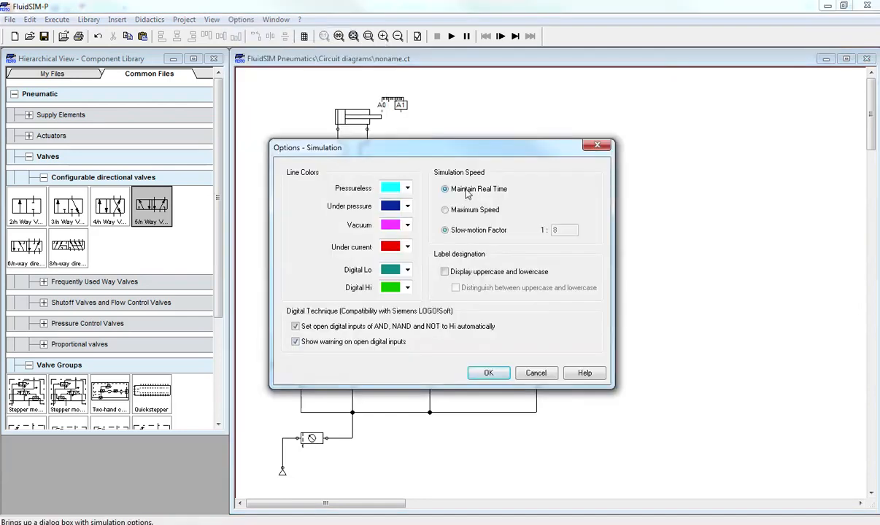
{"action": "left_click", "coordinate": [498, 372]}
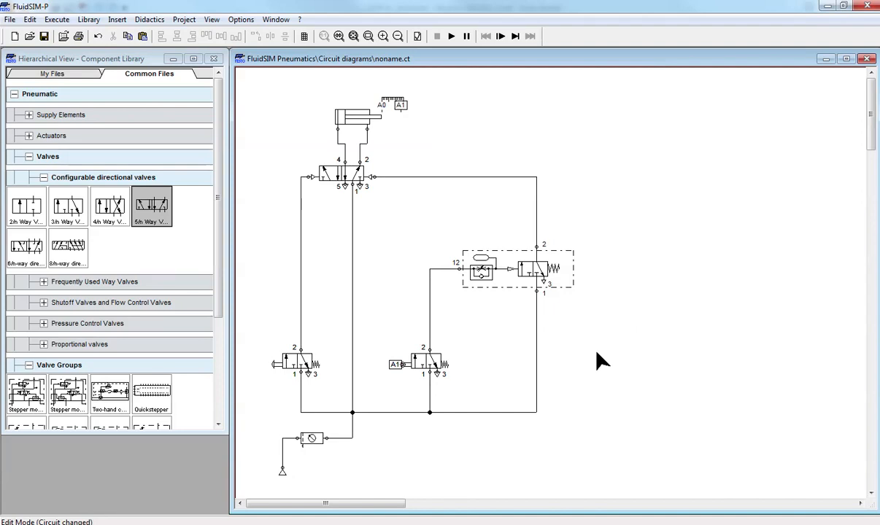
- Simulate the circuit, actuate the manual 3/n way valve to check the cylinder's motion, and stop the simulation
{"action": "left_click", "coordinate": [452, 37]}
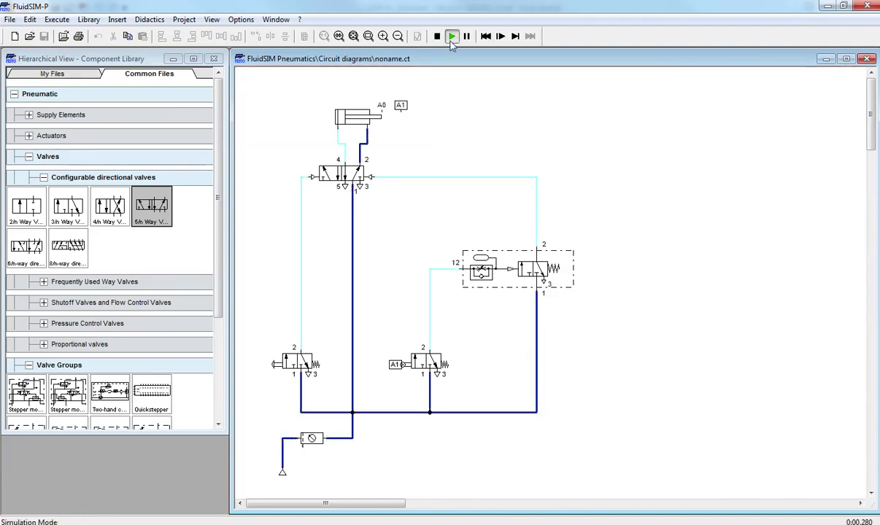
{"action": "left_click", "coordinate": [281, 363]}
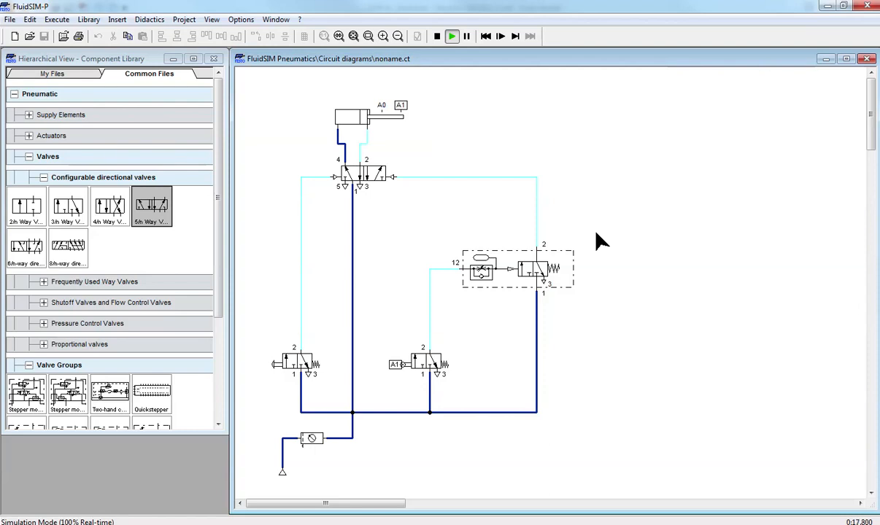
{"action": "left_click", "coordinate": [436, 36]}
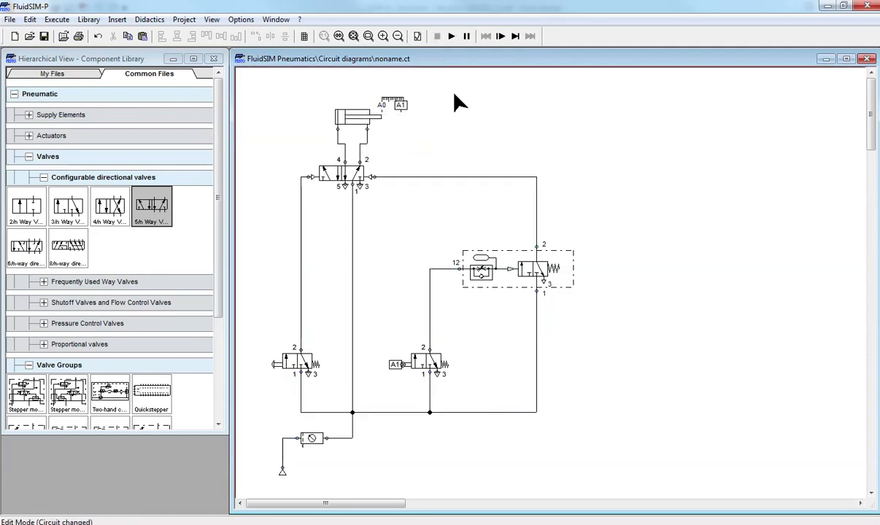
- Set the begin and end positions of the cylinder's actuating label A1 to 100 mm
{"action": "double_click", "coordinate": [356, 118]}
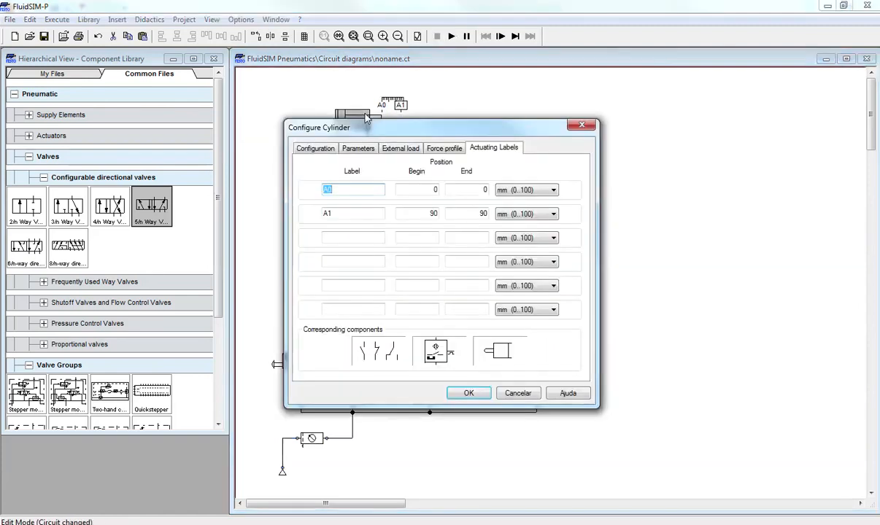
{"action": "double_click", "coordinate": [418, 215]}
{"action": "type", "text": "100"}
{"action": "left_click", "coordinate": [480, 213]}
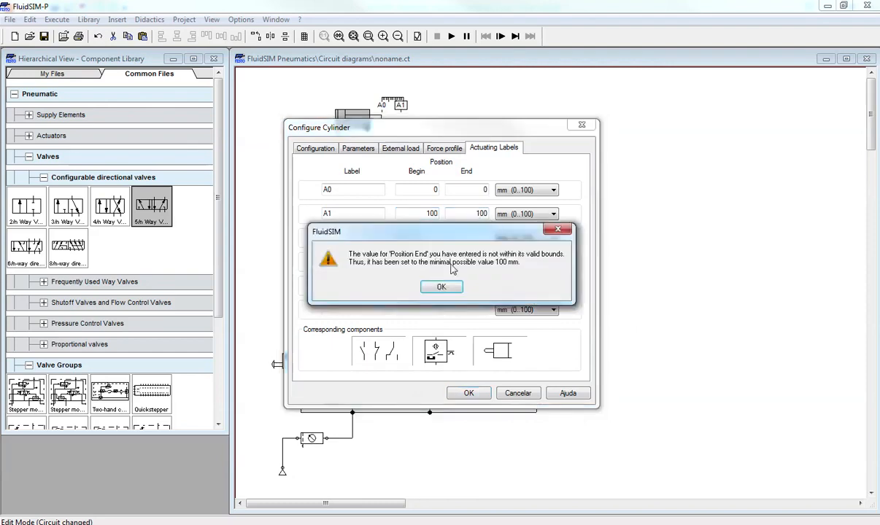
{"action": "left_click", "coordinate": [447, 289]}
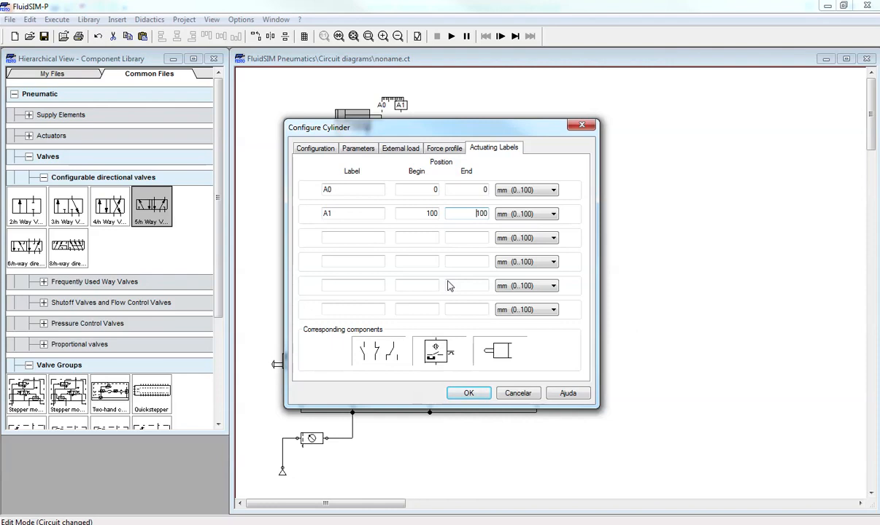
{"action": "left_click", "coordinate": [468, 394]}
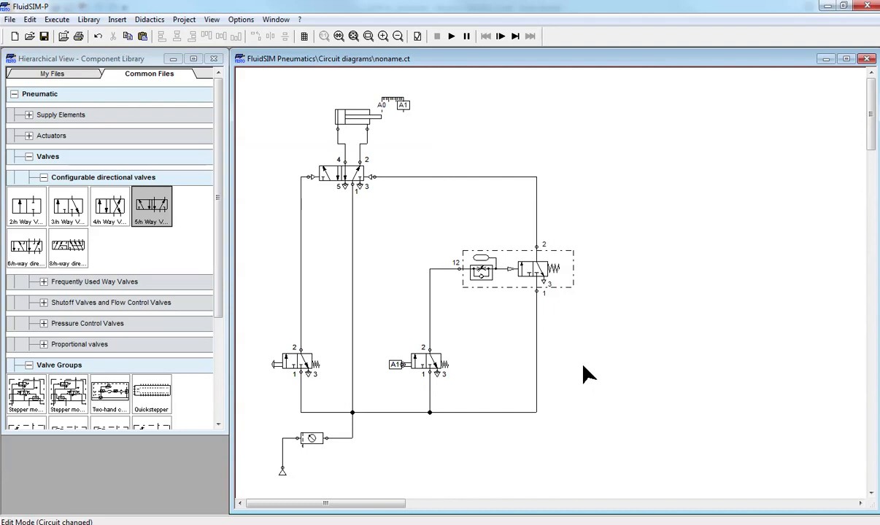
- Run the simulation and set the time delay valve's opening level to 3.06 %, actuating the manual valve before and after the change
{"action": "left_click", "coordinate": [451, 35]}
{"action": "left_click", "coordinate": [279, 365]}
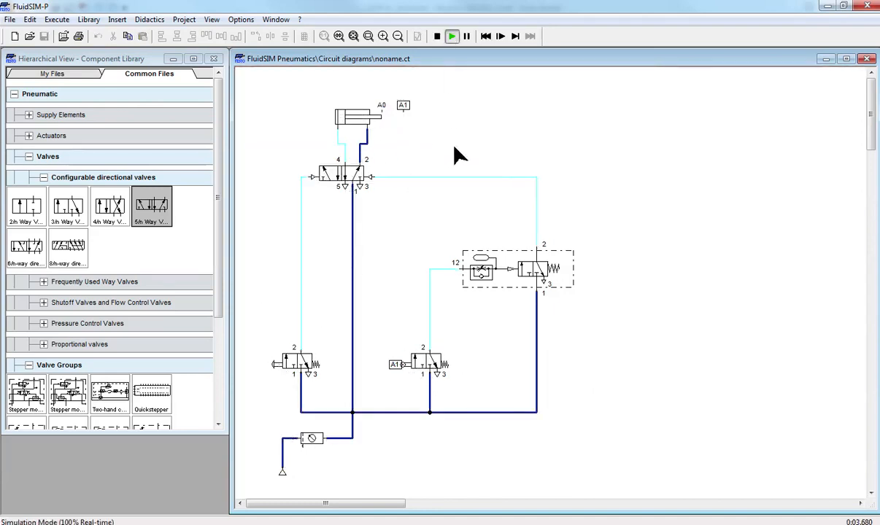
{"action": "double_click", "coordinate": [513, 275]}
{"action": "mouse_move", "coordinate": [365, 221]}
{"action": "left_mouse_down"}
{"action": "mouse_move", "coordinate": [381, 222]}
{"action": "mouse_move", "coordinate": [348, 222]}
{"action": "left_mouse_up"}
{"action": "left_click", "coordinate": [464, 359]}
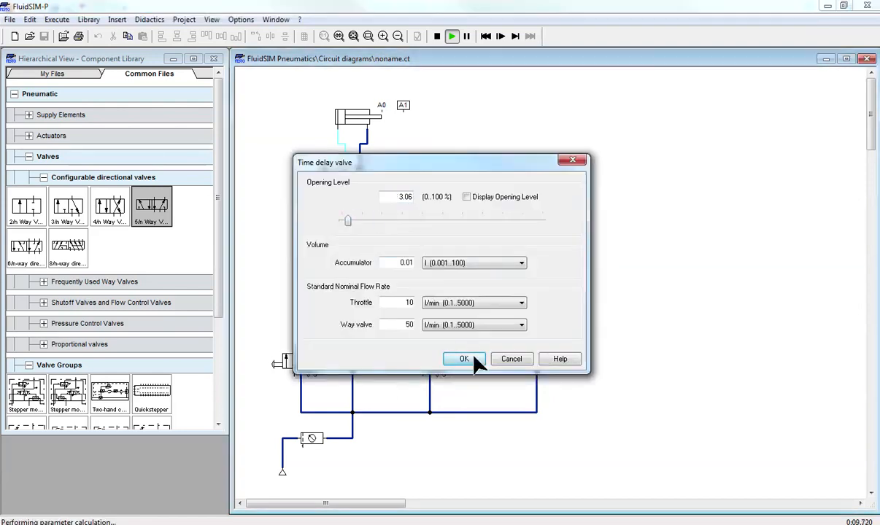
{"action": "left_click", "coordinate": [279, 367]}
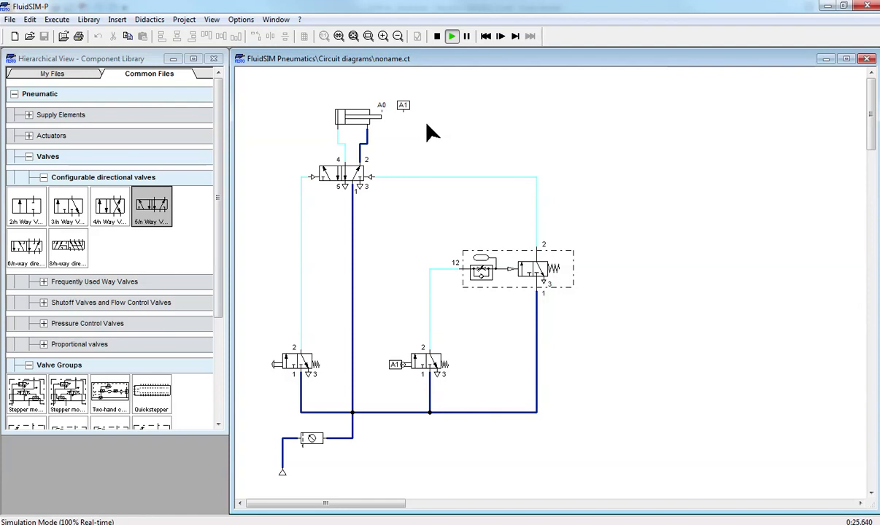
- Collapse the configurable directional valves in the component library and expand the shutoff and flow control valves
{"action": "left_click", "coordinate": [44, 177]}
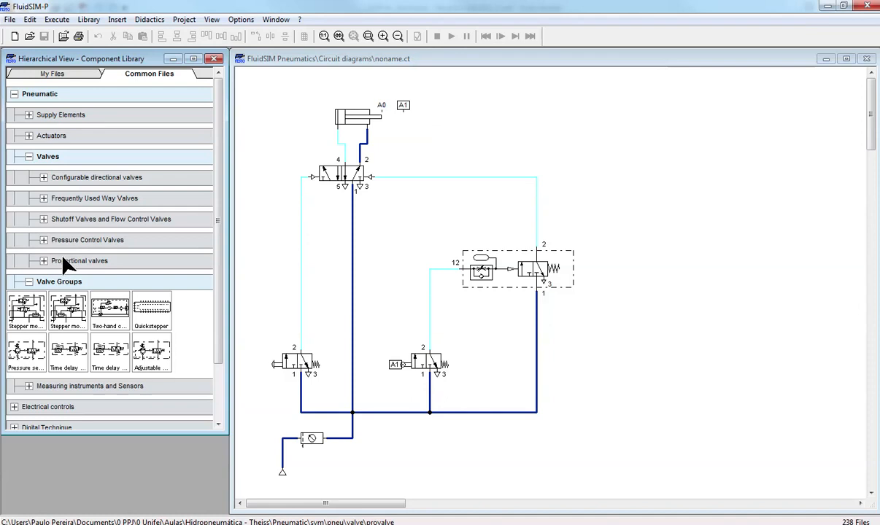
{"action": "left_click", "coordinate": [44, 220]}
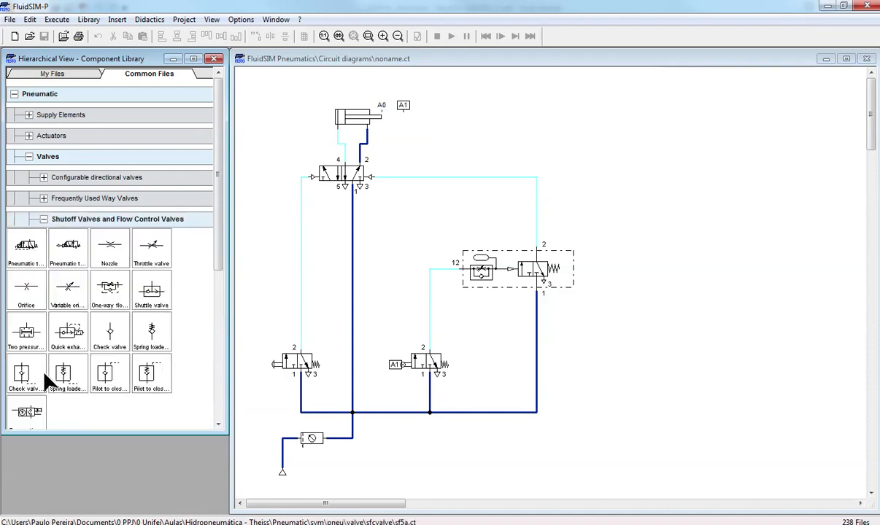
- Try to place a pneumatic counter in the circuit while the simulation is running
{"action": "left_click_drag", "start_coordinate": [34, 410], "coordinate": [604, 212]}
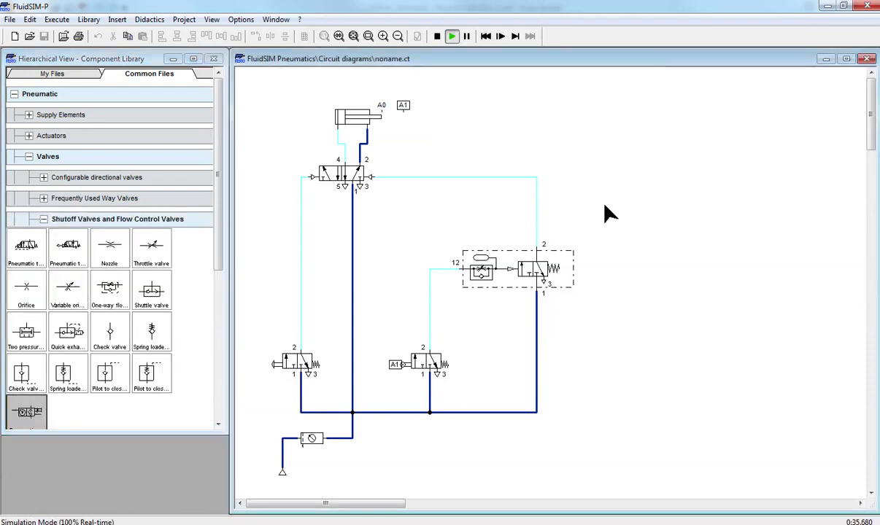
{"action": "left_click_drag", "start_coordinate": [33, 413], "coordinate": [185, 336]}
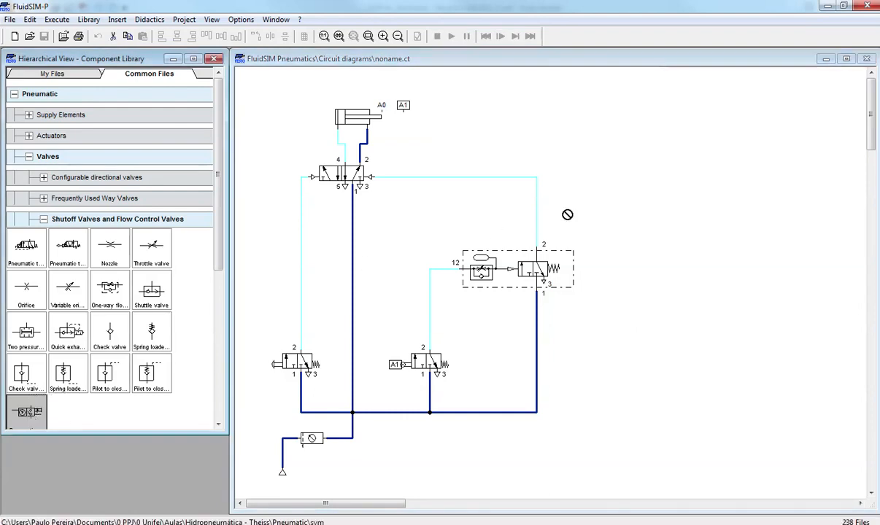
{"action": "key", "text": "F9"}
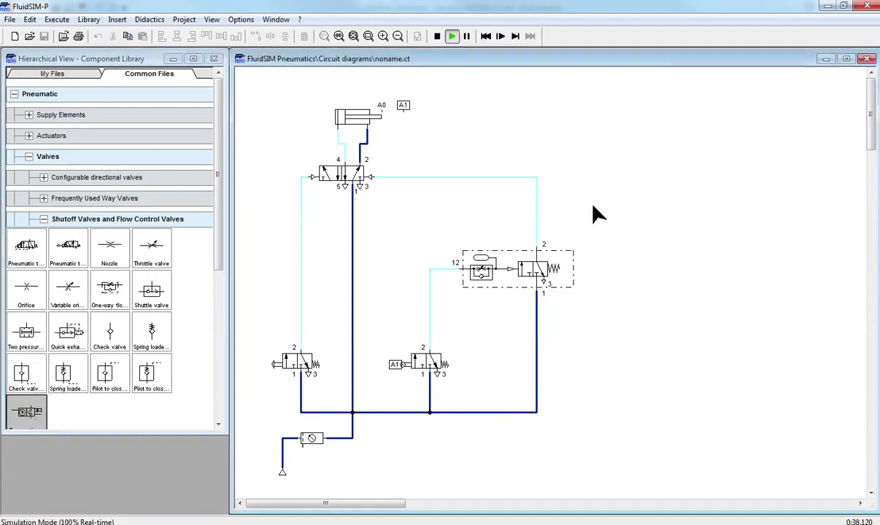
- Stop the simulation and place a pneumatic counter to the right of the time delay valve
{"action": "left_click", "coordinate": [436, 36]}
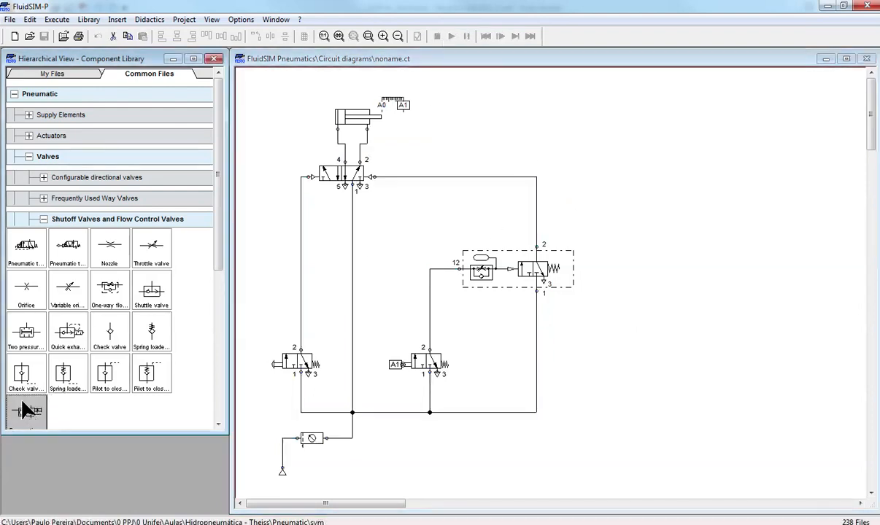
{"action": "left_click_drag", "start_coordinate": [22, 413], "coordinate": [606, 191]}
{"action": "left_click", "coordinate": [620, 288]}
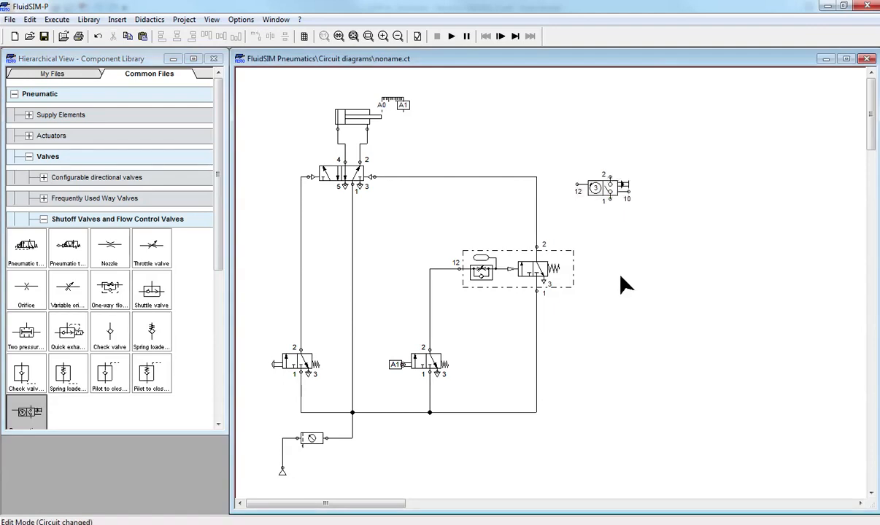
{"action": "left_click_drag", "start_coordinate": [605, 191], "coordinate": [627, 256]}
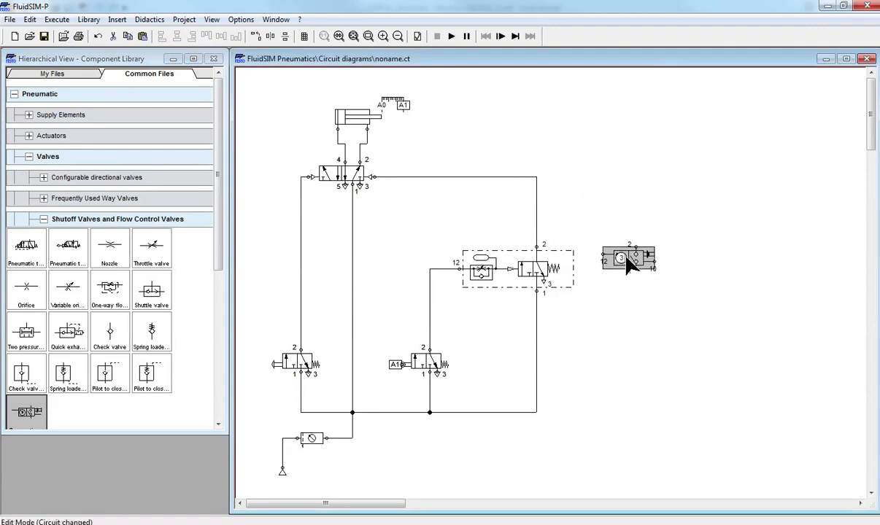
{"action": "left_click", "coordinate": [636, 301]}
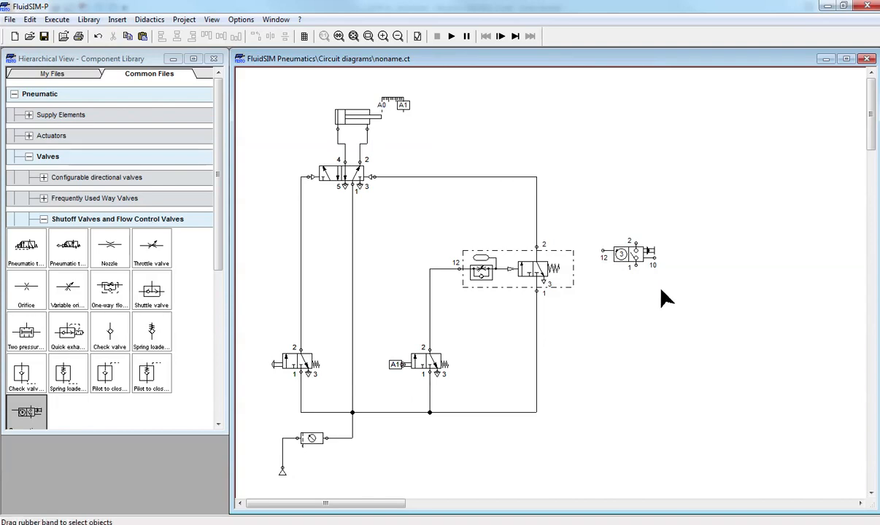
- Move the pneumatic counter below the time delay valve's level and connect its port 12 to the A1 roller valve's output line
{"action": "mouse_move", "coordinate": [625, 259]}
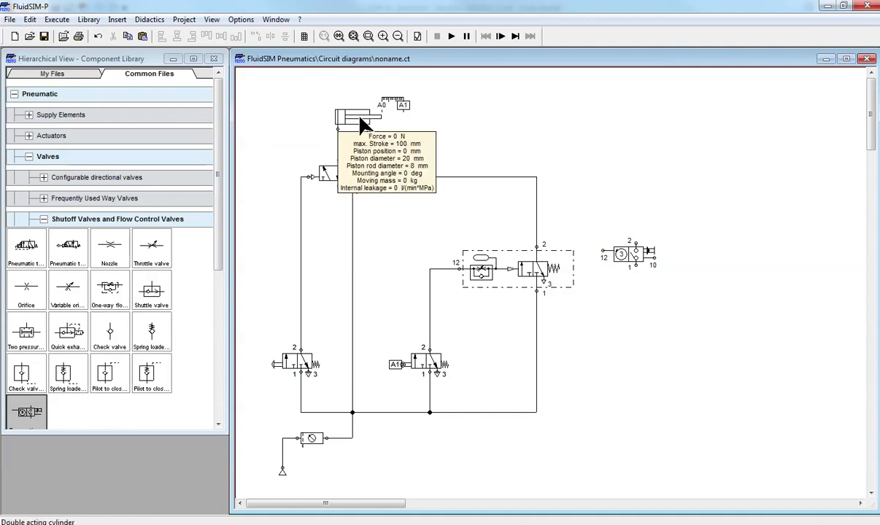
{"action": "left_click_drag", "start_coordinate": [624, 252], "coordinate": [600, 319]}
{"action": "left_click", "coordinate": [549, 320]}
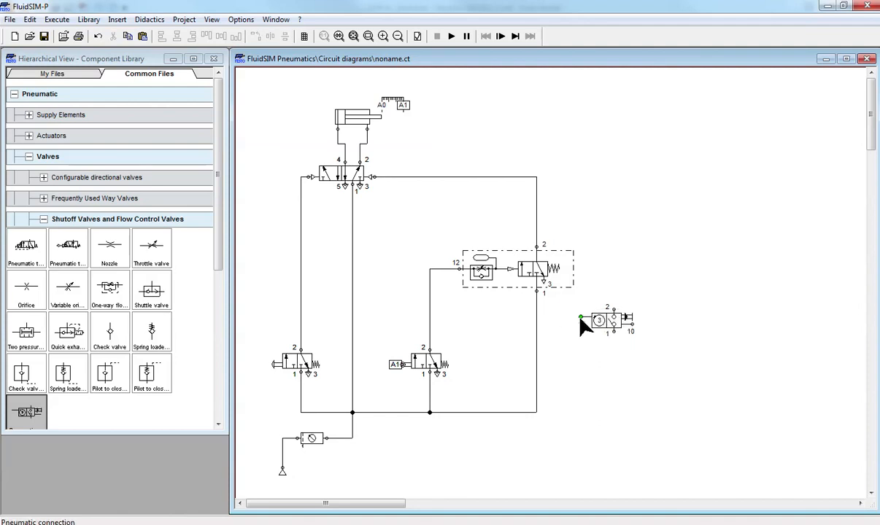
{"action": "left_click_drag", "start_coordinate": [511, 327], "coordinate": [430, 323]}
- Set the pneumatic counter to 3 pulses
{"action": "mouse_move", "coordinate": [598, 330]}
{"action": "double_click", "coordinate": [602, 321]}
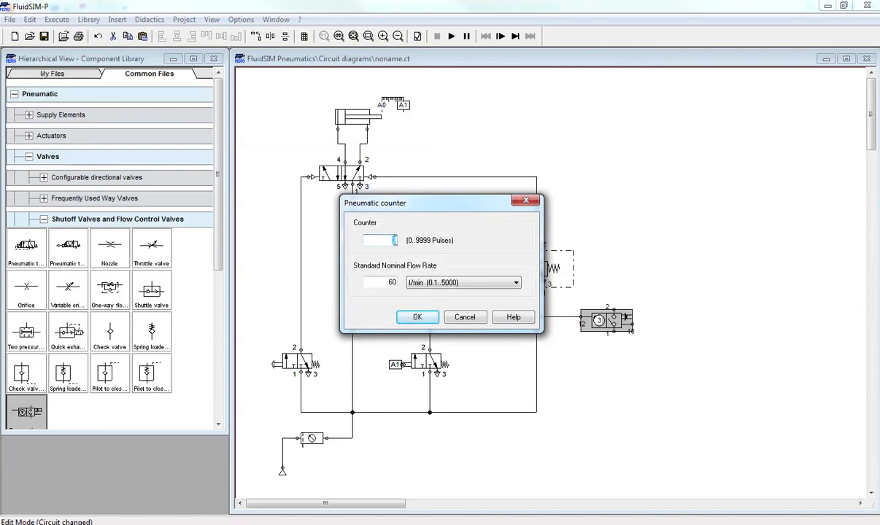
{"action": "type", "text": "3"}
{"action": "left_click", "coordinate": [418, 316]}
{"action": "left_click", "coordinate": [566, 366]}
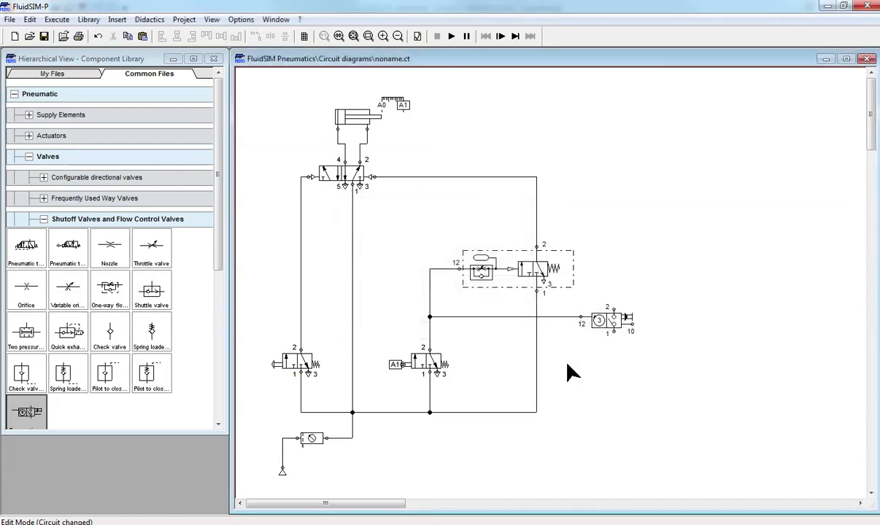
- Connect the pneumatic counter's port 1 to the supply line at the time delay valve's branch
{"action": "left_click", "coordinate": [614, 333]}
{"action": "mouse_move", "coordinate": [356, 116]}
{"action": "left_click_drag", "start_coordinate": [614, 333], "coordinate": [536, 412]}
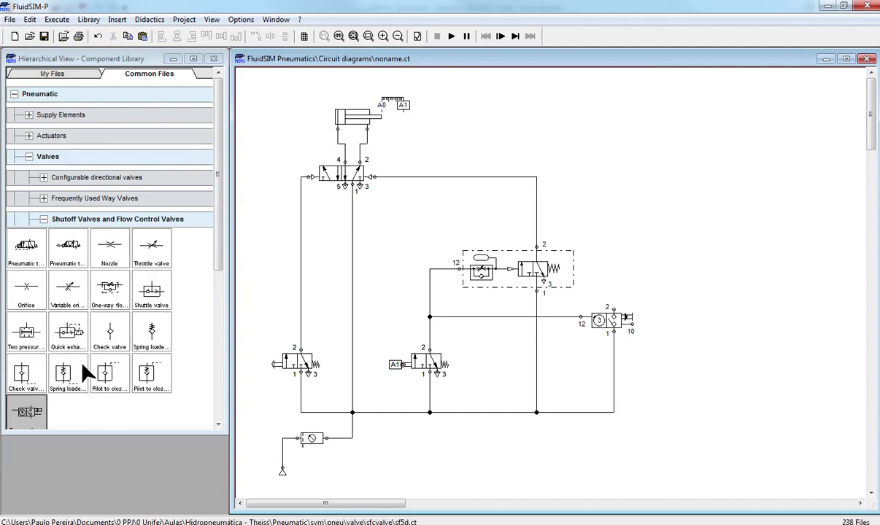
- Duplicate the double-piloted 5/n way valve and position the copy above the pneumatic counter
{"action": "left_click", "coordinate": [346, 181]}
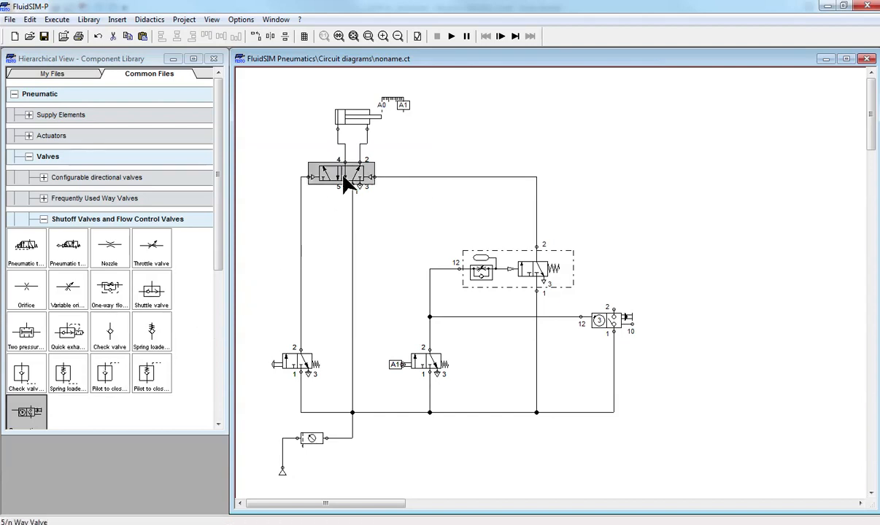
{"action": "left_click", "coordinate": [644, 200]}
{"action": "key", "text": "ctrl+v"}
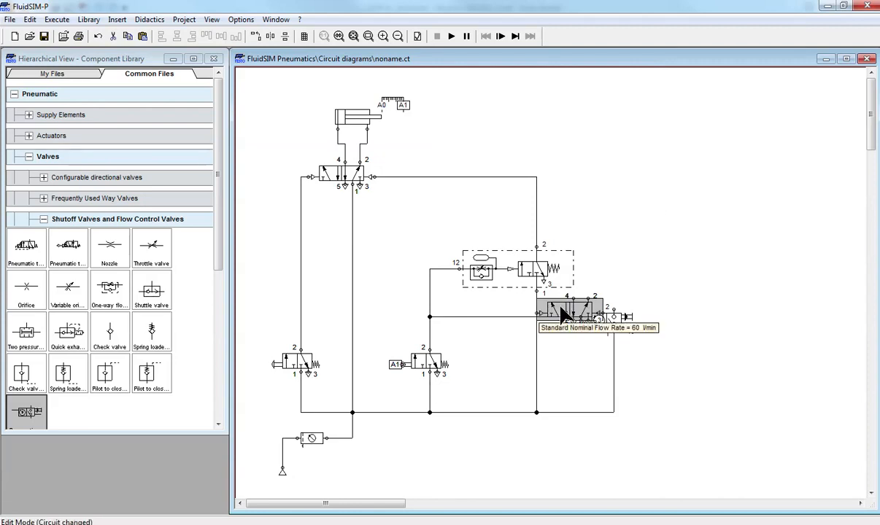
{"action": "left_click_drag", "start_coordinate": [564, 308], "coordinate": [644, 203]}
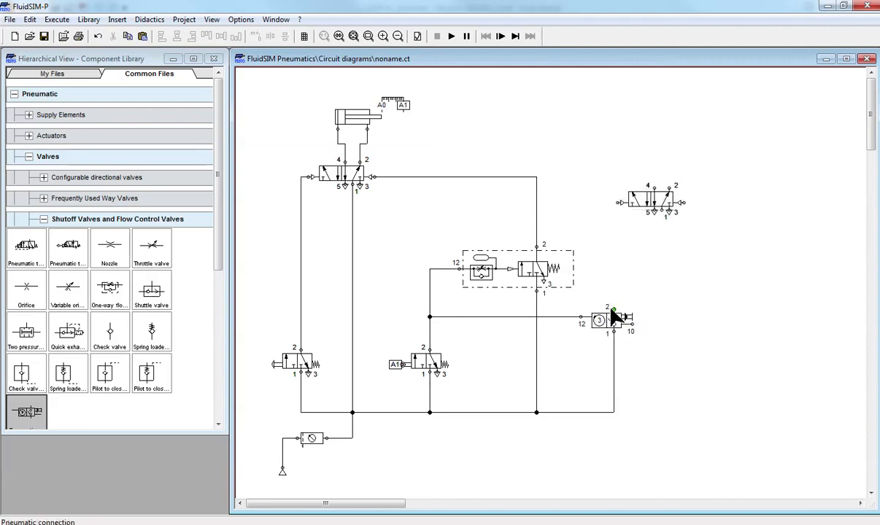
- Connect the pneumatic counter's port 2 to the left pilot port of the copied 5/n way valve, and raise that valve slightly
{"action": "left_click_drag", "start_coordinate": [614, 309], "coordinate": [619, 204]}
{"action": "left_click_drag", "start_coordinate": [647, 198], "coordinate": [649, 191]}
{"action": "left_click", "coordinate": [546, 128]}
- Duplicate the double-acting cylinder above the second 5/n way valve and connect its two ports to the valve's ports 4 and 2
{"action": "left_click", "coordinate": [351, 115]}
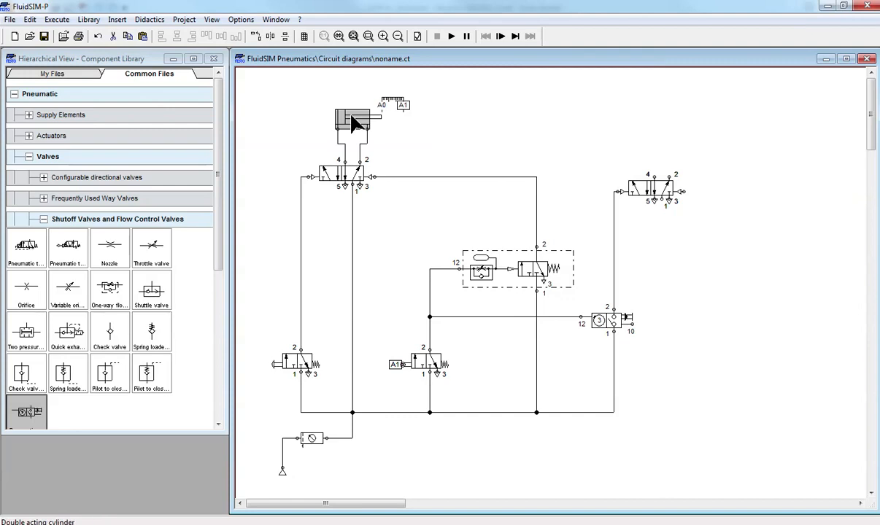
{"action": "left_click", "coordinate": [516, 144]}
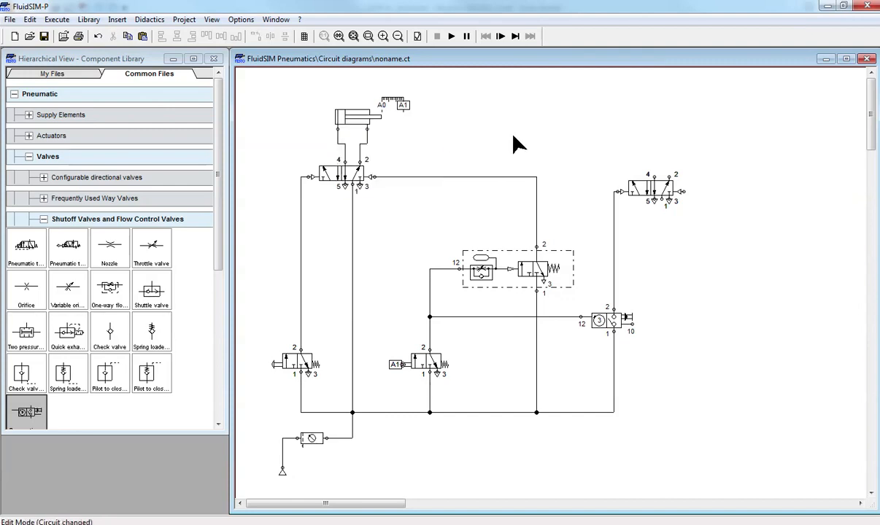
{"action": "key", "text": "ctrl+v"}
{"action": "left_click_drag", "start_coordinate": [576, 314], "coordinate": [672, 127]}
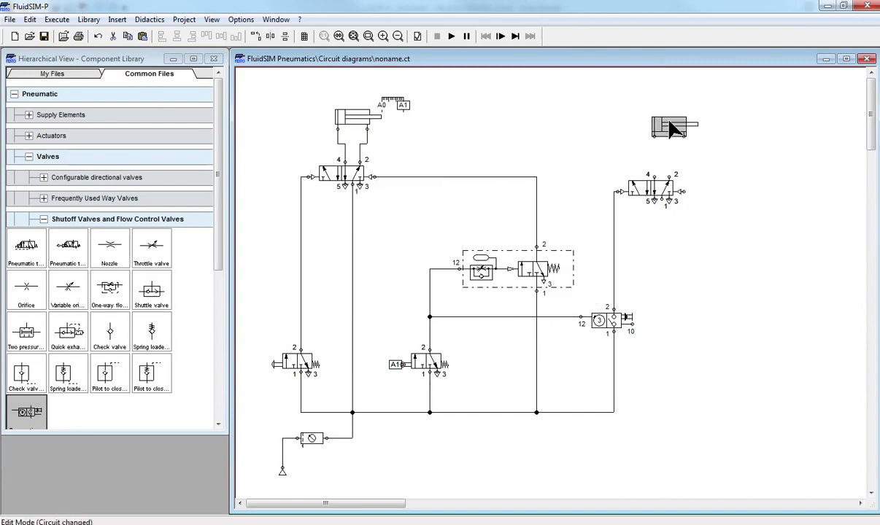
{"action": "left_click", "coordinate": [664, 164]}
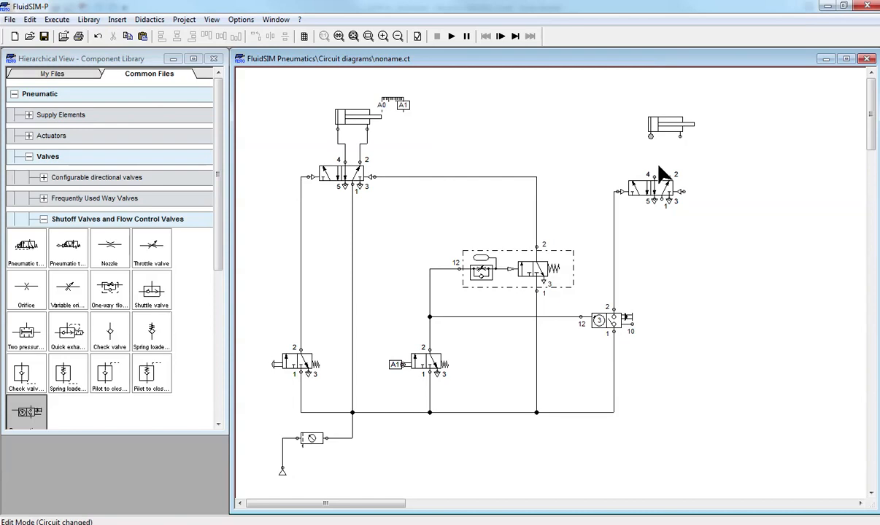
{"action": "left_click_drag", "start_coordinate": [653, 176], "coordinate": [651, 136]}
{"action": "left_click_drag", "start_coordinate": [670, 177], "coordinate": [680, 136]}
- Duplicate the A1-actuated 3/n way valve and position the copy to the lower right of the pneumatic counter
{"action": "left_click", "coordinate": [440, 360]}
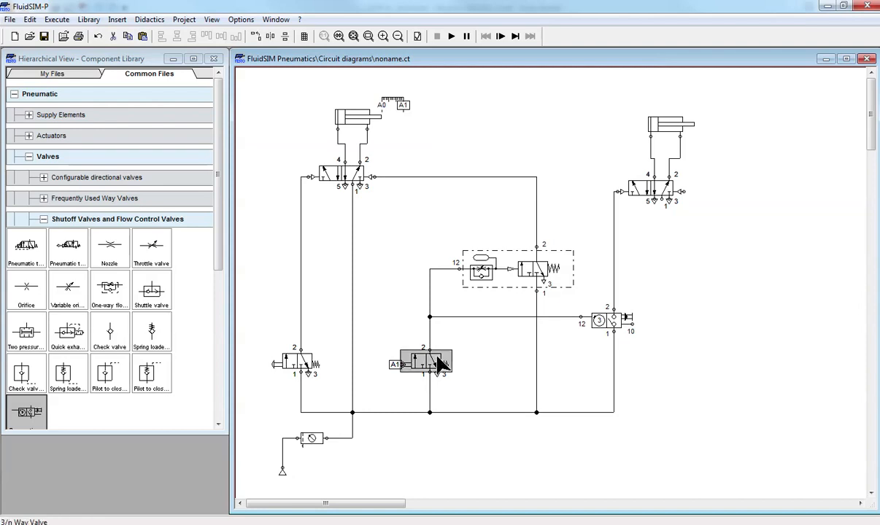
{"action": "left_click", "coordinate": [762, 378]}
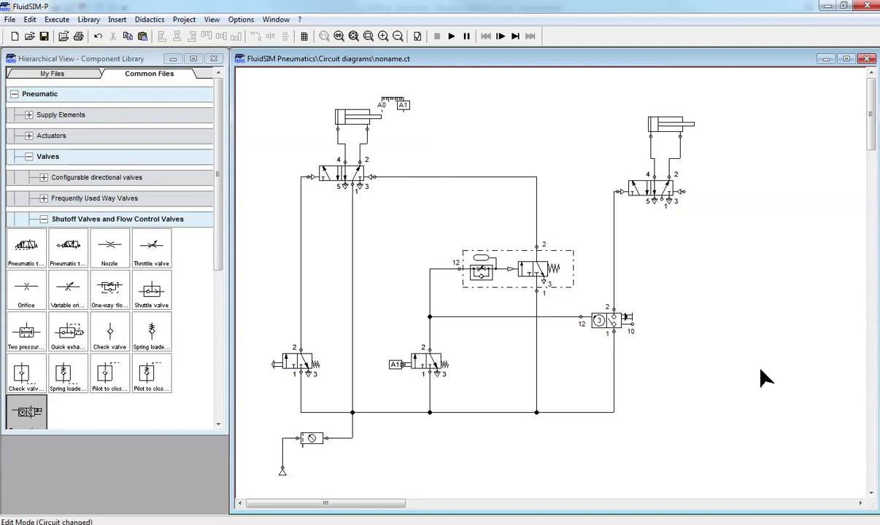
{"action": "key", "text": "ctrl+v"}
{"action": "left_click_drag", "start_coordinate": [560, 314], "coordinate": [743, 394]}
- Duplicate the normally closed time delay valve and position the copy above the copied 3/n way valve
{"action": "left_click", "coordinate": [485, 275]}
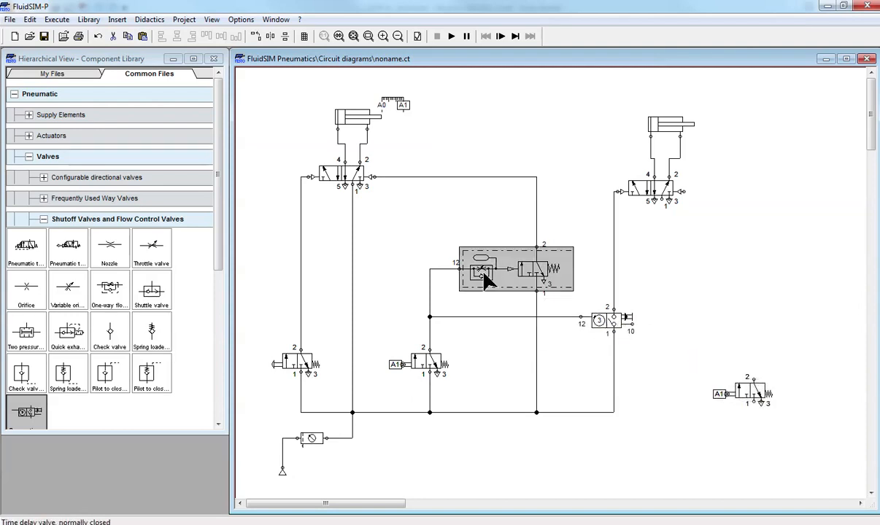
{"action": "left_click", "coordinate": [766, 305]}
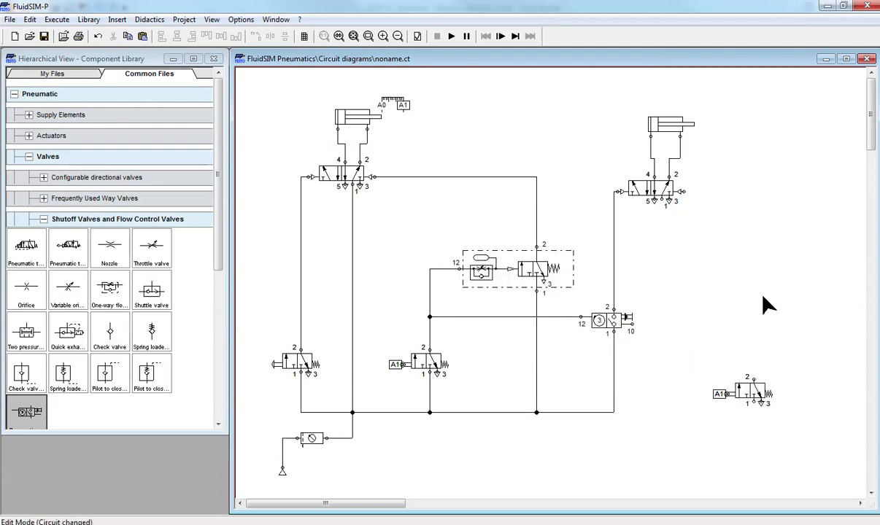
{"action": "key", "text": "ctrl+v"}
{"action": "left_click_drag", "start_coordinate": [564, 295], "coordinate": [782, 305]}
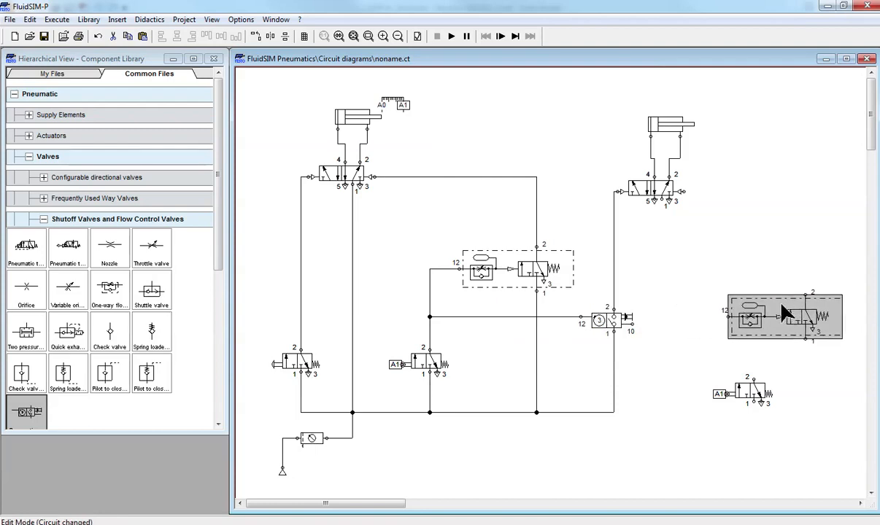
- Shift the copied 3/n way valve up and left, and connect the second 5/n way valve's right pilot port to the copied time delay valve's port 2
{"action": "left_click_drag", "start_coordinate": [736, 393], "coordinate": [722, 376]}
{"action": "left_click", "coordinate": [680, 230]}
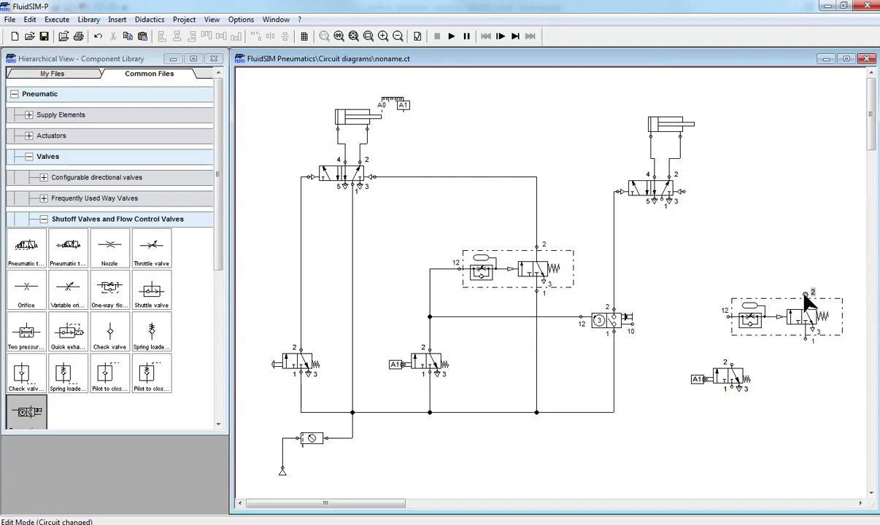
{"action": "left_click_drag", "start_coordinate": [682, 191], "coordinate": [806, 294]}
- Give the second cylinder the actuating labels b0 from 0 to 0 mm and b1 from 100 to 100 mm
{"action": "double_click", "coordinate": [662, 131]}
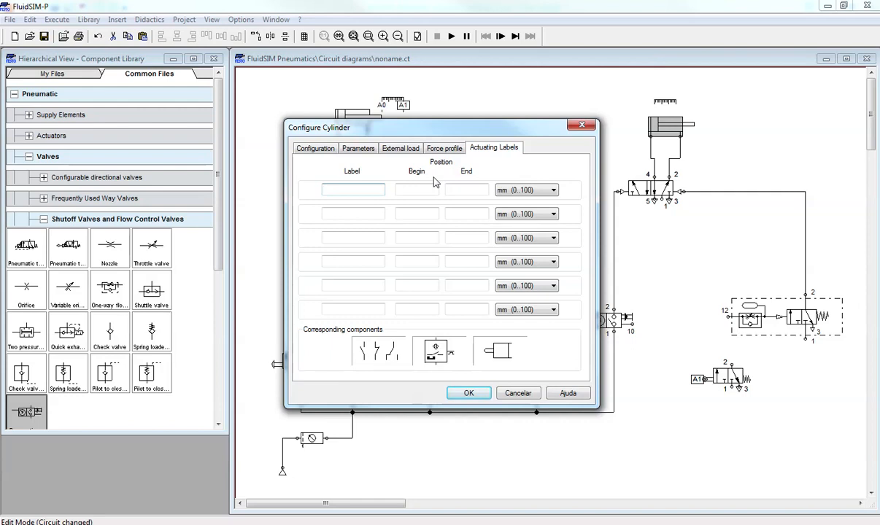
{"action": "left_click", "coordinate": [421, 193]}
{"action": "left_click", "coordinate": [458, 190]}
{"action": "type", "text": "0"}
{"action": "type", "text": "b1"}
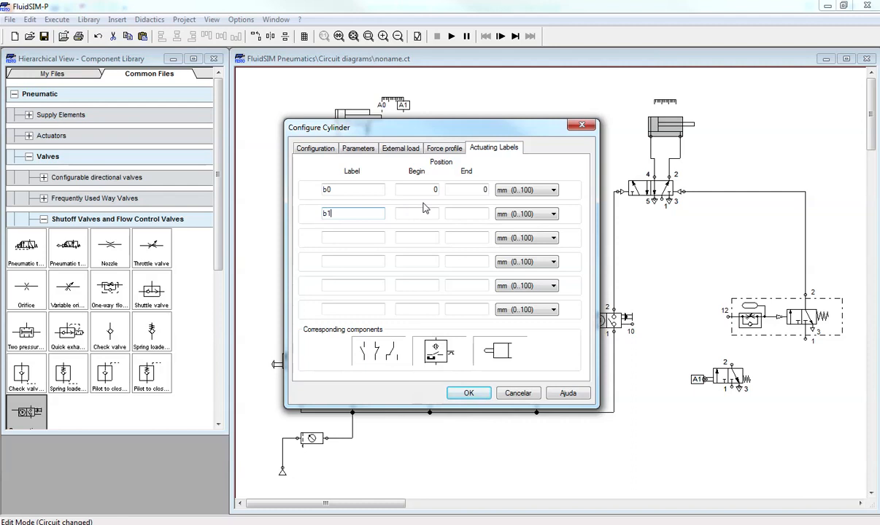
{"action": "left_click", "coordinate": [422, 213]}
{"action": "type", "text": "100"}
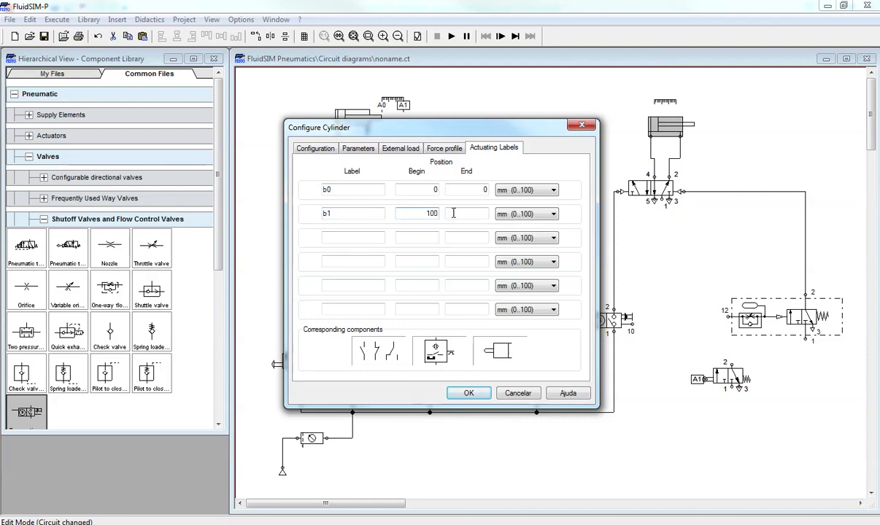
{"action": "left_click", "coordinate": [469, 393]}
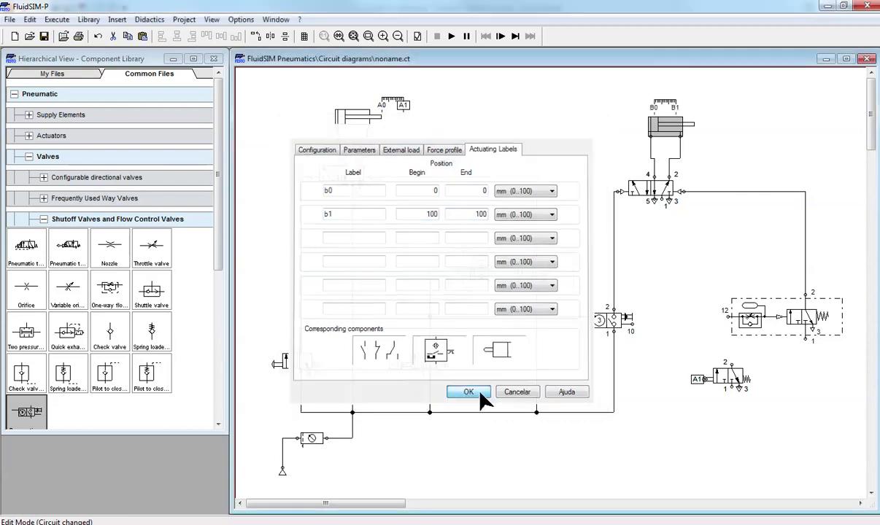
- Change the mechanical actuation label of the copied 3/n way valve to b1
{"action": "double_click", "coordinate": [701, 383]}
{"action": "type", "text": "b1"}
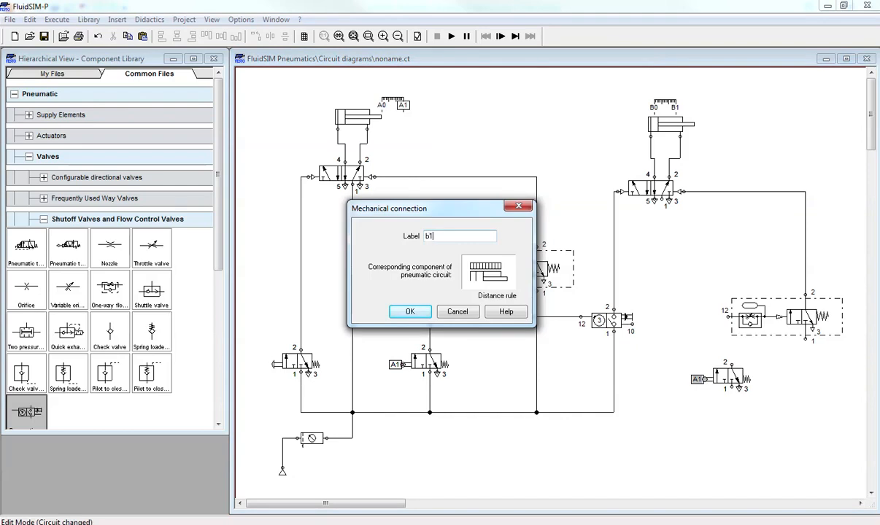
{"action": "key", "text": "Return"}
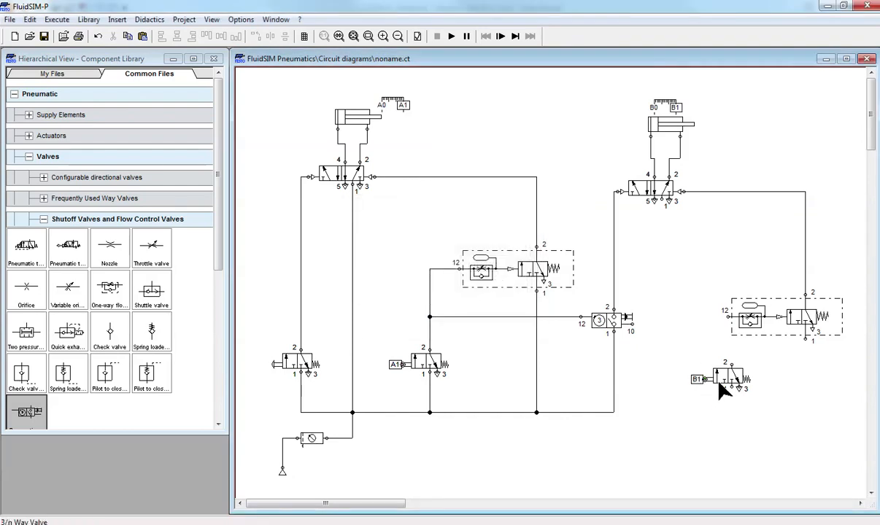
- Connect the B1 valve's port 2 to the second time delay valve's port 12, and both valves' port 1 to the supply line
{"action": "left_click", "coordinate": [719, 381]}
{"action": "mouse_move", "coordinate": [717, 374]}
{"action": "left_mouse_down"}
{"action": "mouse_move", "coordinate": [703, 373]}
{"action": "mouse_move", "coordinate": [727, 317]}
{"action": "left_mouse_up"}
{"action": "left_click", "coordinate": [726, 378]}
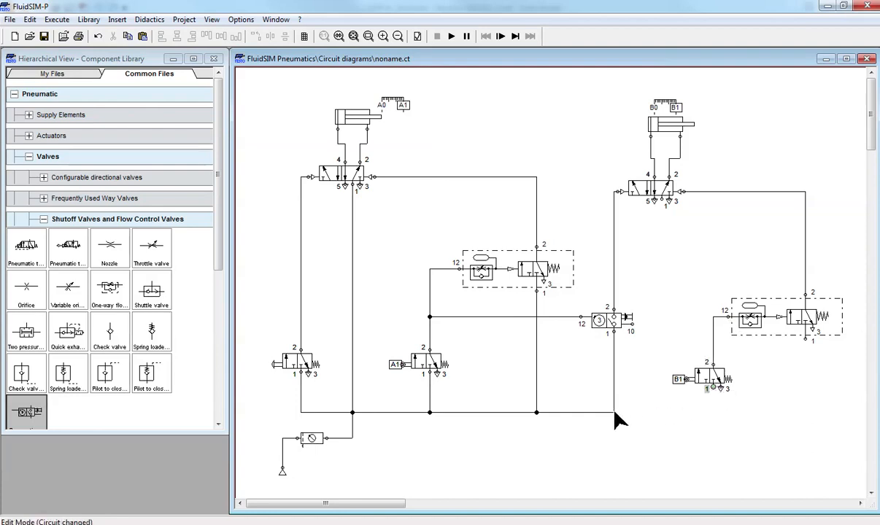
{"action": "left_click_drag", "start_coordinate": [615, 413], "coordinate": [615, 413]}
{"action": "left_click_drag", "start_coordinate": [713, 413], "coordinate": [713, 413]}
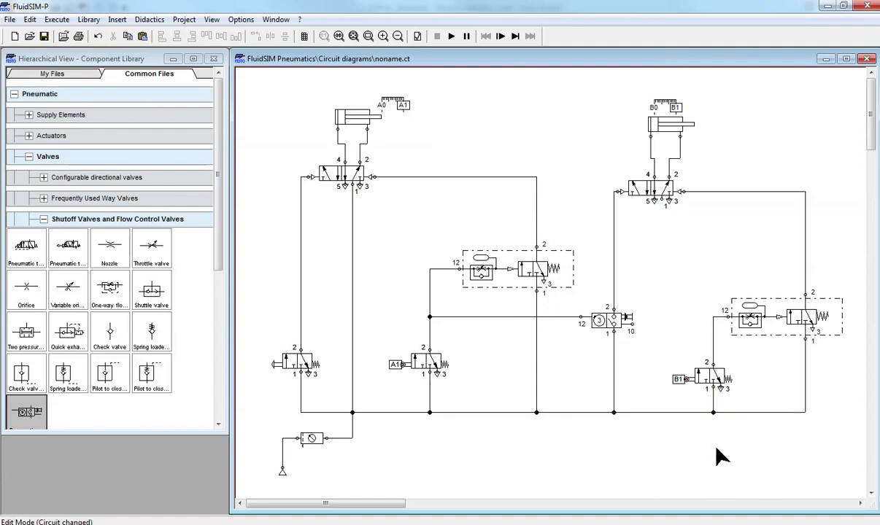
- Duplicate the manual 3/n way valve below the pneumatic counter, connecting its port 1 to the supply line and port 2 to the counter's port 10
{"action": "left_click", "coordinate": [297, 362]}
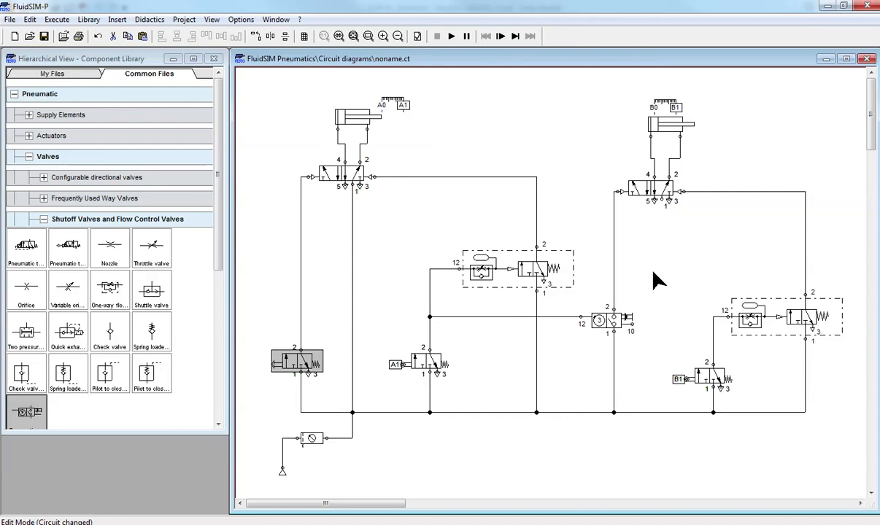
{"action": "left_click", "coordinate": [664, 285]}
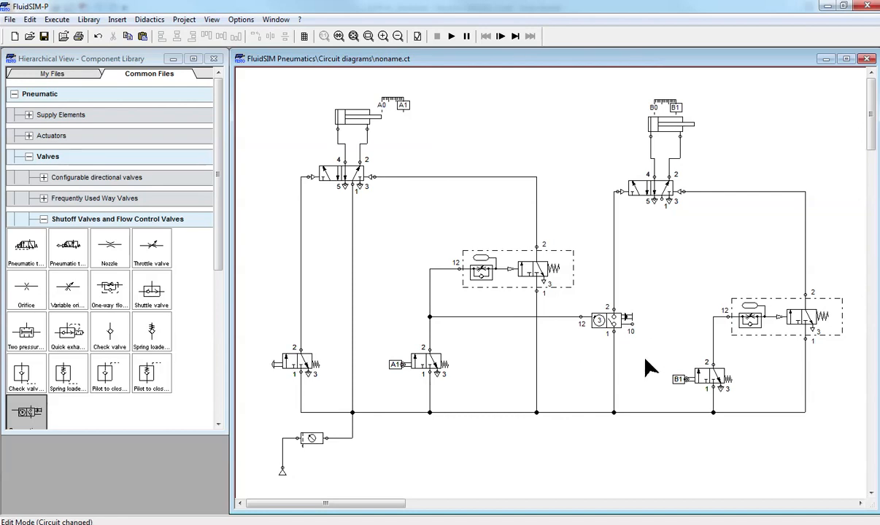
{"action": "key", "text": "ctrl+v"}
{"action": "left_click_drag", "start_coordinate": [565, 310], "coordinate": [640, 358]}
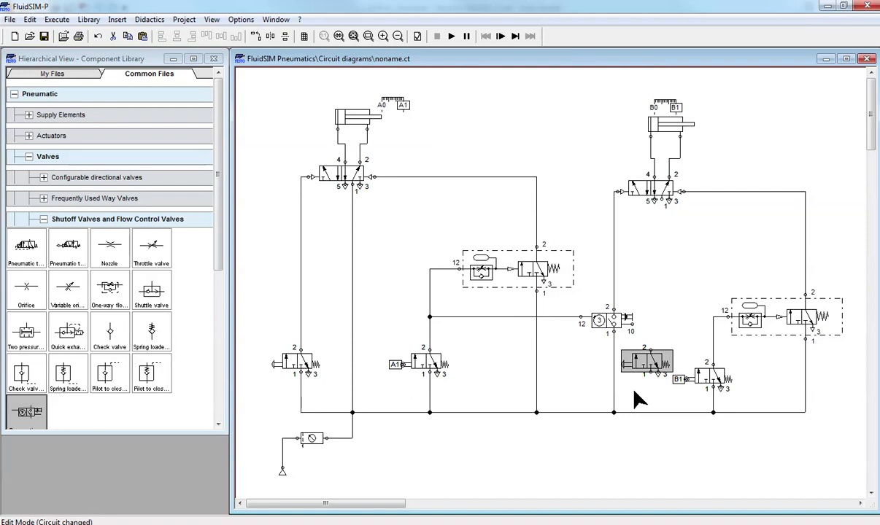
{"action": "left_click", "coordinate": [635, 394]}
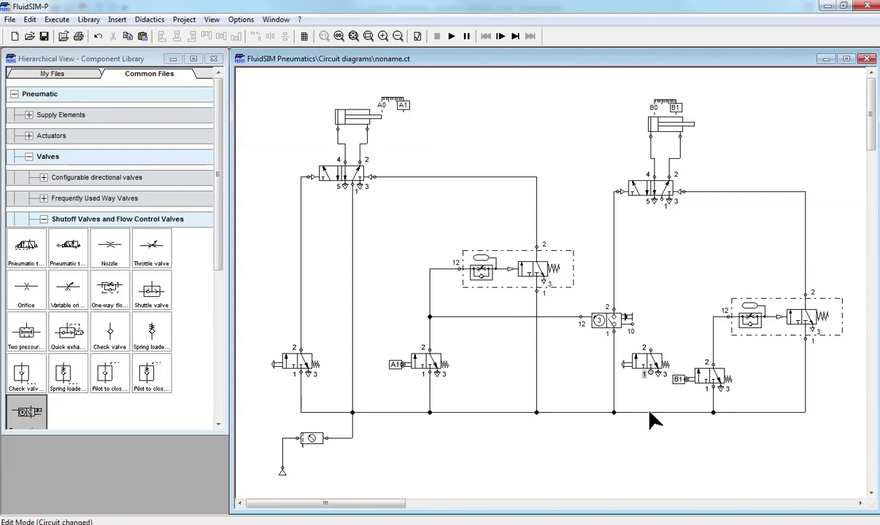
{"action": "left_click_drag", "start_coordinate": [651, 413], "coordinate": [631, 325]}
- Connect the second 5/n way valve's port 1 to the supply line, and move the B1 label above its valve's roller actuator
{"action": "left_click", "coordinate": [452, 37]}
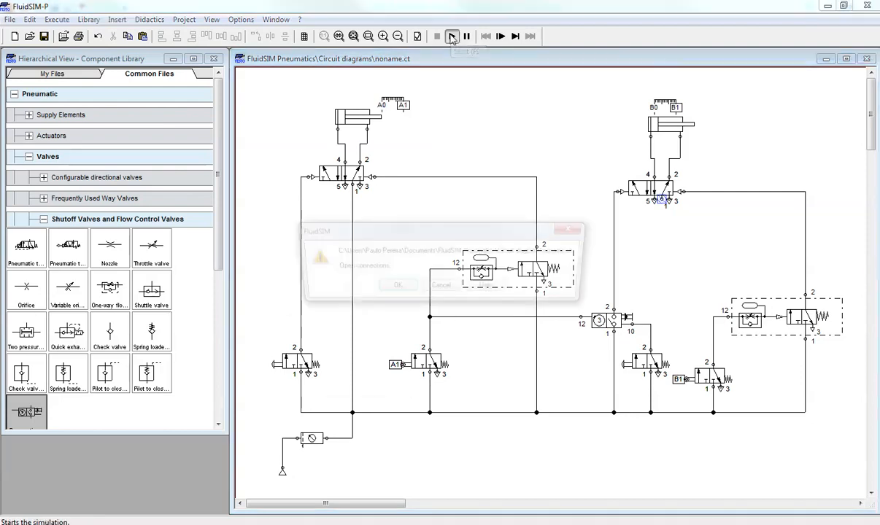
{"action": "left_click", "coordinate": [441, 289]}
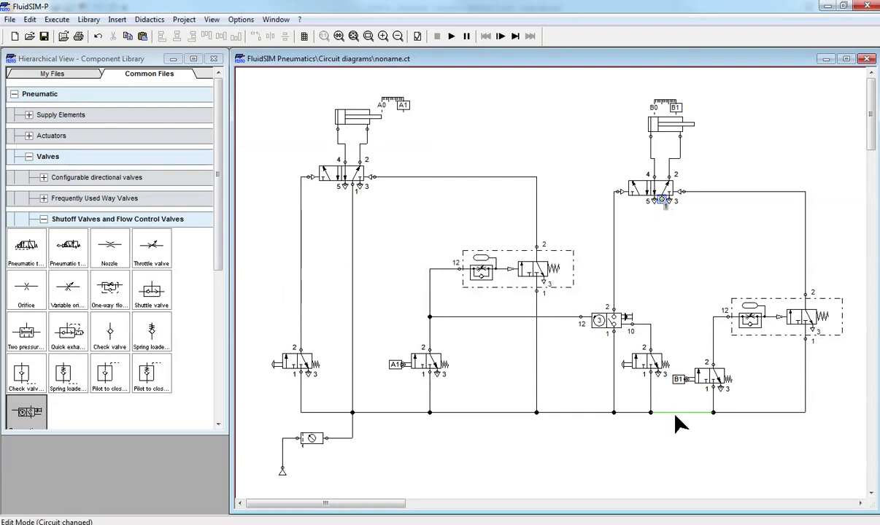
{"action": "left_click_drag", "start_coordinate": [674, 414], "coordinate": [677, 412]}
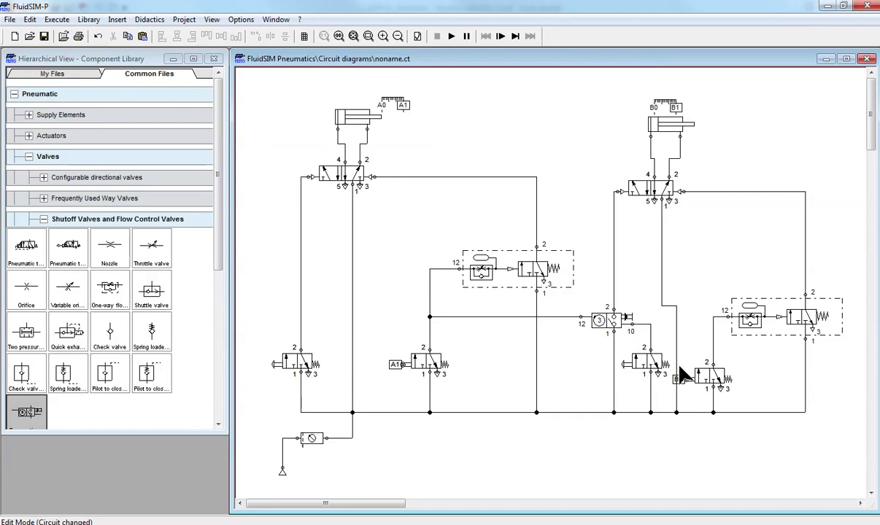
{"action": "mouse_move", "coordinate": [681, 377]}
{"action": "left_mouse_down"}
{"action": "mouse_move", "coordinate": [682, 358]}
{"action": "mouse_move", "coordinate": [689, 368]}
{"action": "left_mouse_up"}
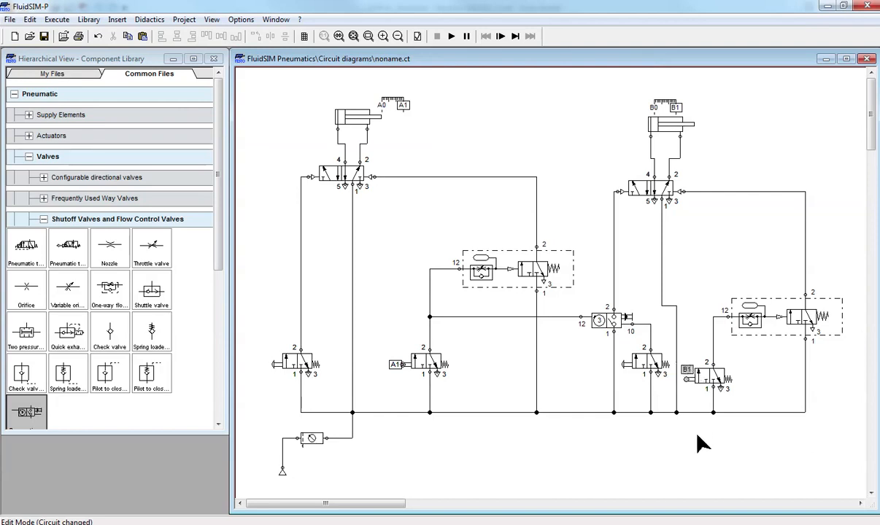
- Simulate the circuit, actuating the manual start valve repeatedly to check the counter and second cylinder, and stop the simulation
{"action": "left_click", "coordinate": [452, 36]}
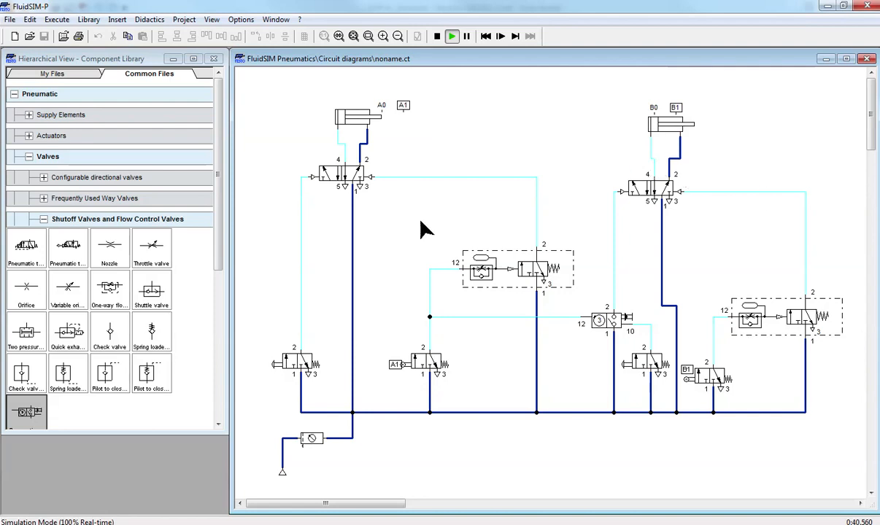
{"action": "left_click", "coordinate": [280, 371]}
{"action": "left_click", "coordinate": [278, 366]}
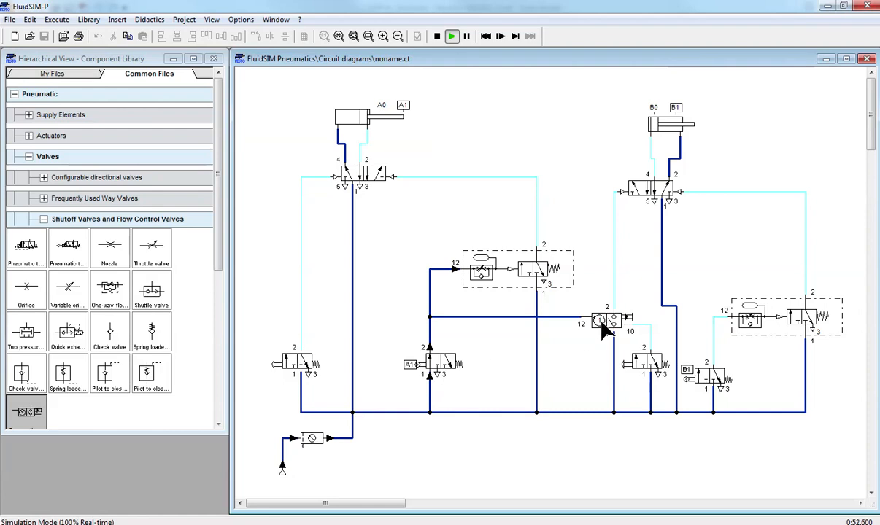
{"action": "left_click", "coordinate": [277, 366]}
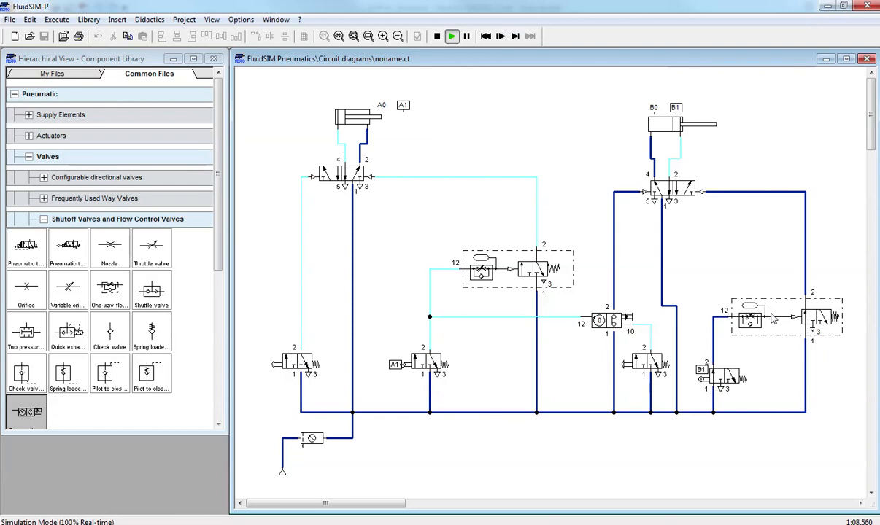
{"action": "left_click", "coordinate": [436, 36]}
{"action": "left_click", "coordinate": [666, 191]}
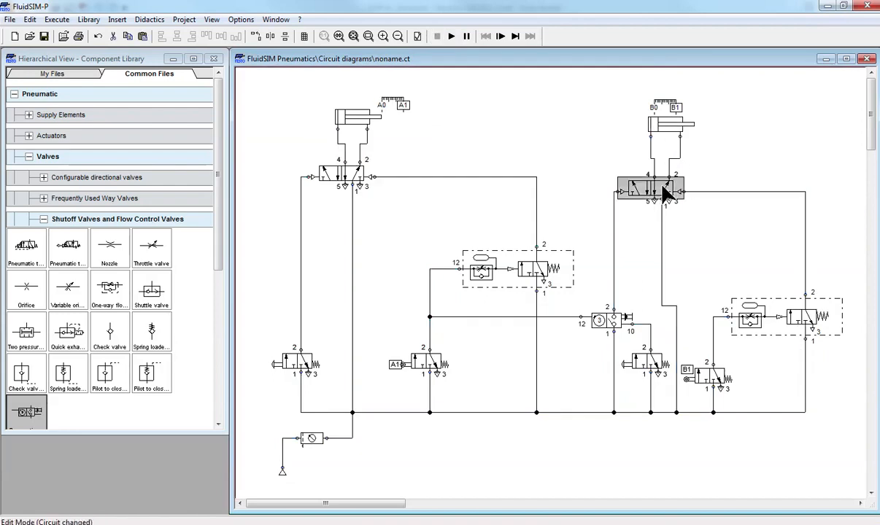
{"action": "double_click", "coordinate": [665, 191]}
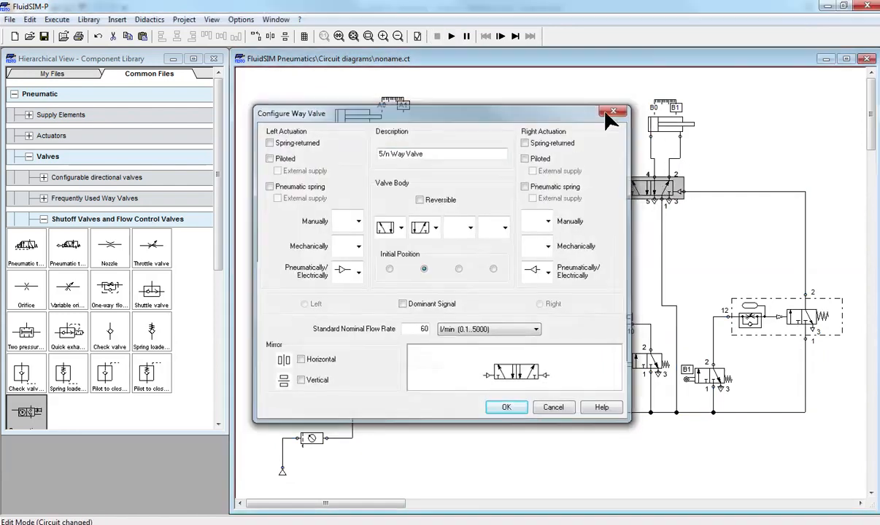
{"action": "left_click", "coordinate": [615, 108]}
{"action": "double_click", "coordinate": [667, 122]}
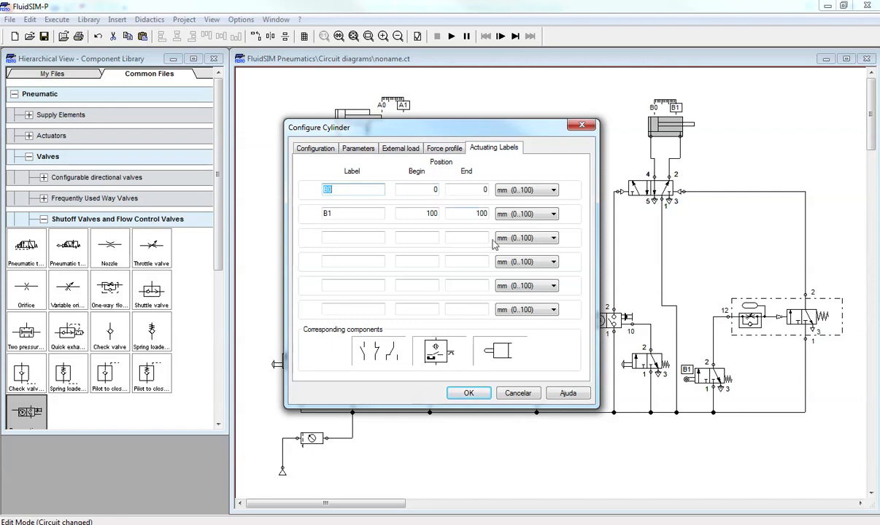
{"action": "left_click", "coordinate": [518, 393]}
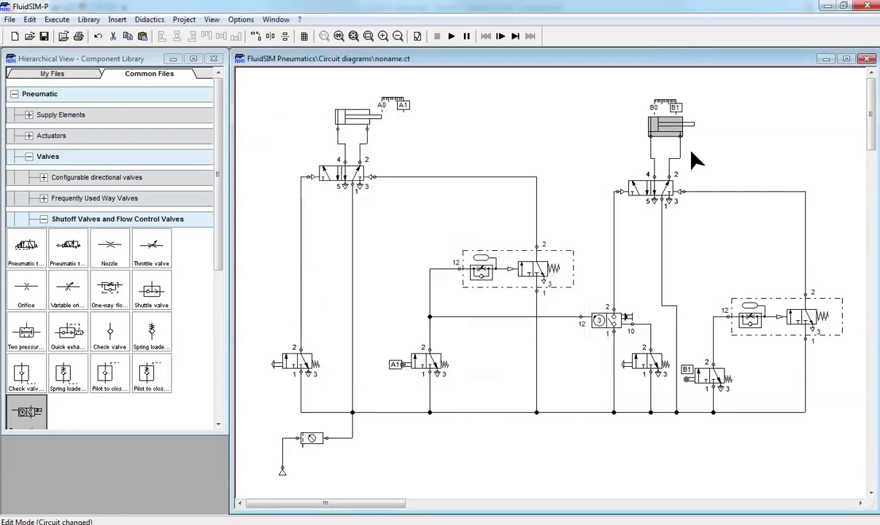
- Move the second cylinder's B0–B1 distance rule to the right, beside the end of its piston rod
{"action": "left_click", "coordinate": [662, 103]}
{"action": "left_click_drag", "start_coordinate": [707, 109], "coordinate": [702, 111]}
{"action": "left_click", "coordinate": [727, 145]}
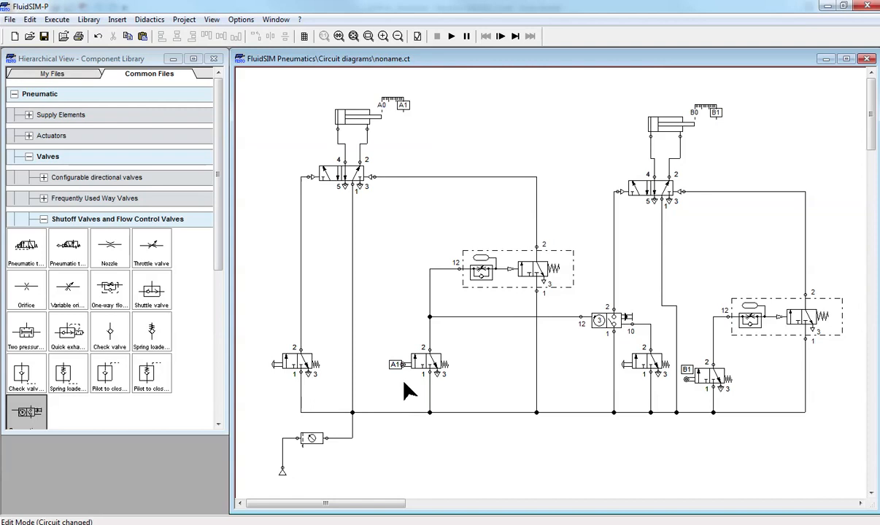
- Duplicate the A1 roller-operated 3/n way valve, placing the copy beside the second cylinder, and relabel its mechanical connection as B0
{"action": "left_click", "coordinate": [424, 366]}
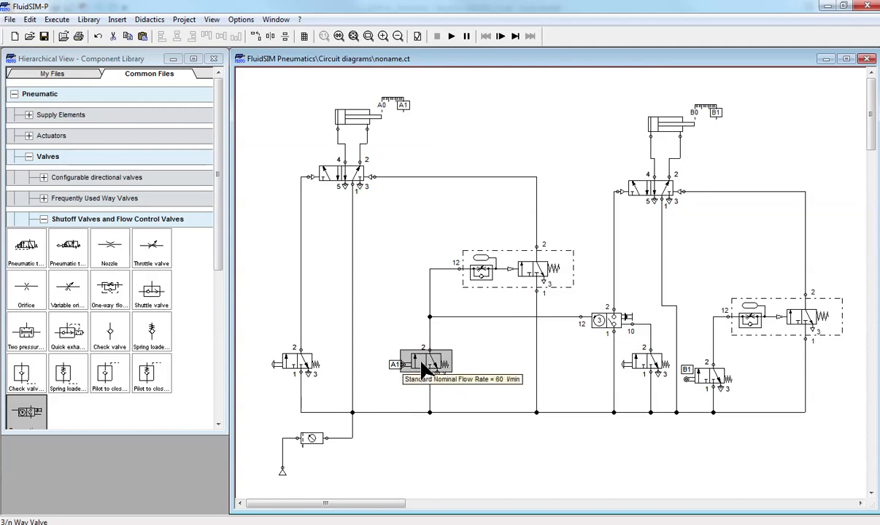
{"action": "left_click", "coordinate": [576, 173]}
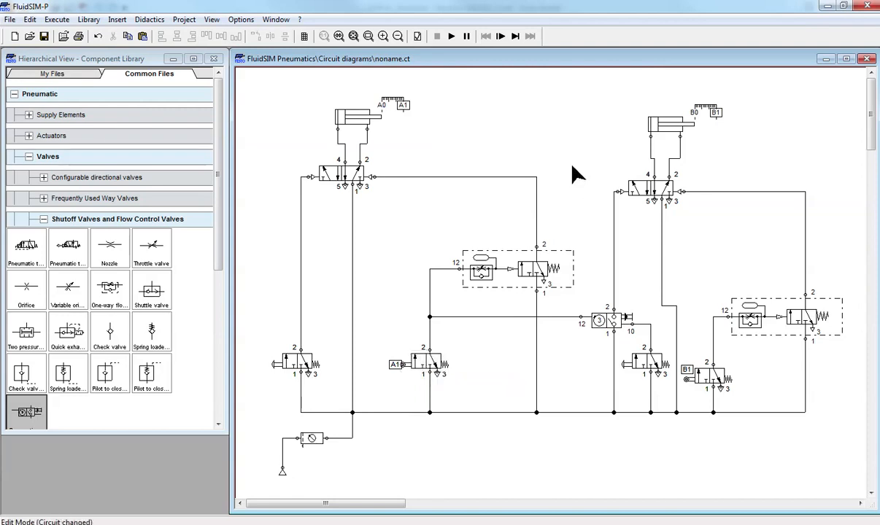
{"action": "key", "text": "ctrl+v"}
{"action": "left_click_drag", "start_coordinate": [566, 299], "coordinate": [580, 139]}
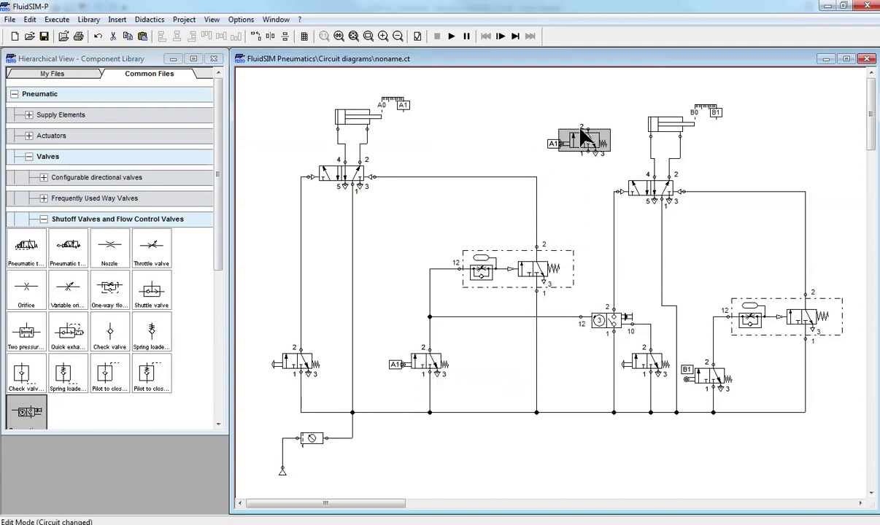
{"action": "double_click", "coordinate": [554, 144]}
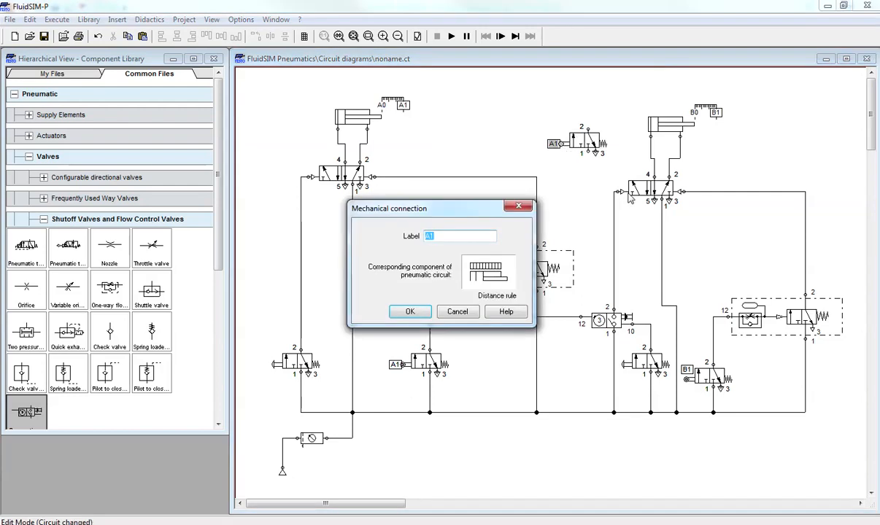
{"action": "type", "text": "b0"}
{"action": "left_click", "coordinate": [409, 311]}
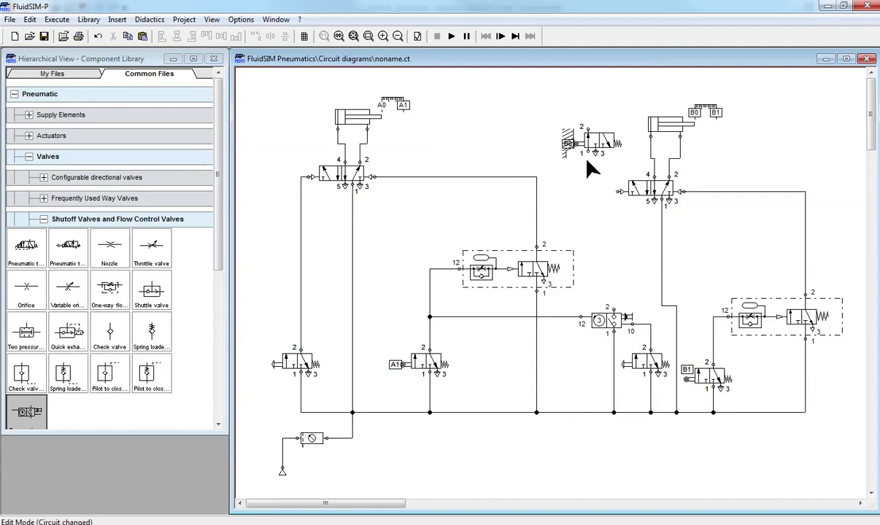
- Insert the B0 valve between counter port 2 and the second 5/n way valve's pilot port, replacing their direct line, and move its label above the roller
{"action": "left_click_drag", "start_coordinate": [591, 145], "coordinate": [617, 251]}
{"action": "left_click", "coordinate": [616, 283]}
{"action": "left_click_drag", "start_coordinate": [615, 308], "coordinate": [616, 191]}
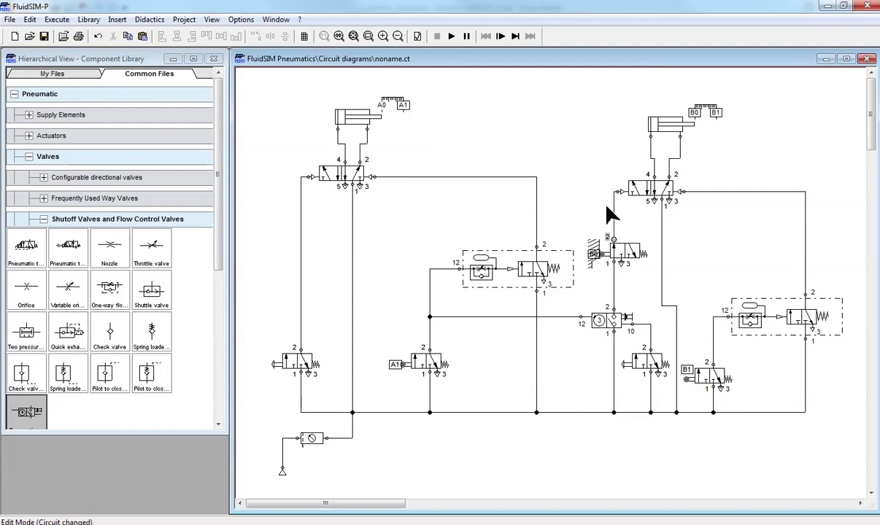
{"action": "left_click_drag", "start_coordinate": [599, 254], "coordinate": [592, 233]}
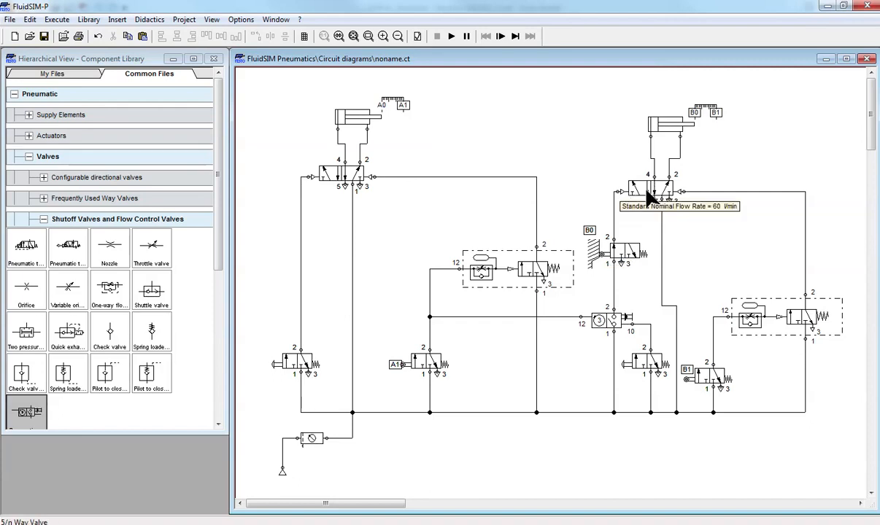
- Simulate the circuit, actuating the manual start valve three times to check the counter and the second cylinder's stroke
{"action": "left_click", "coordinate": [451, 35]}
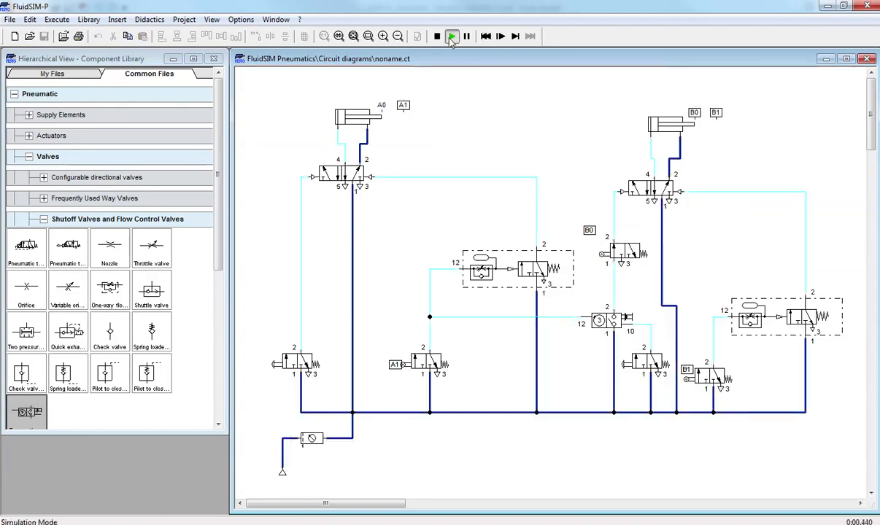
{"action": "left_click", "coordinate": [280, 363]}
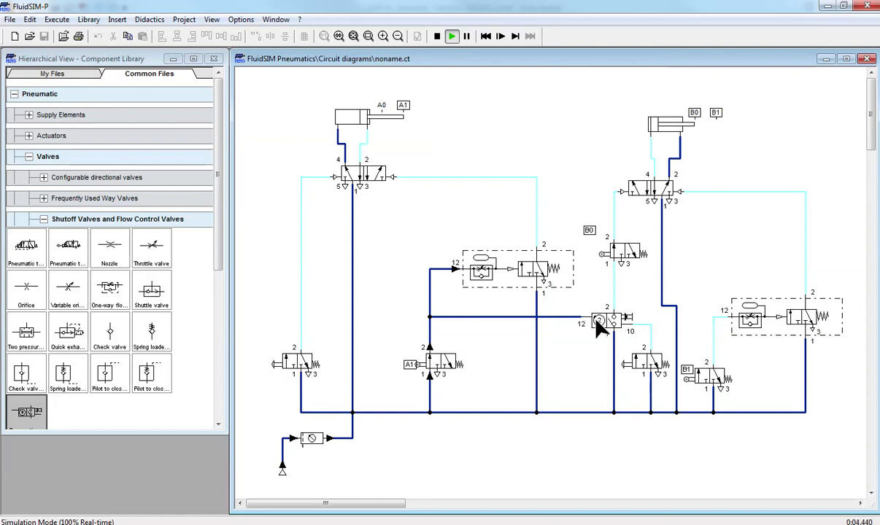
{"action": "left_click", "coordinate": [278, 365]}
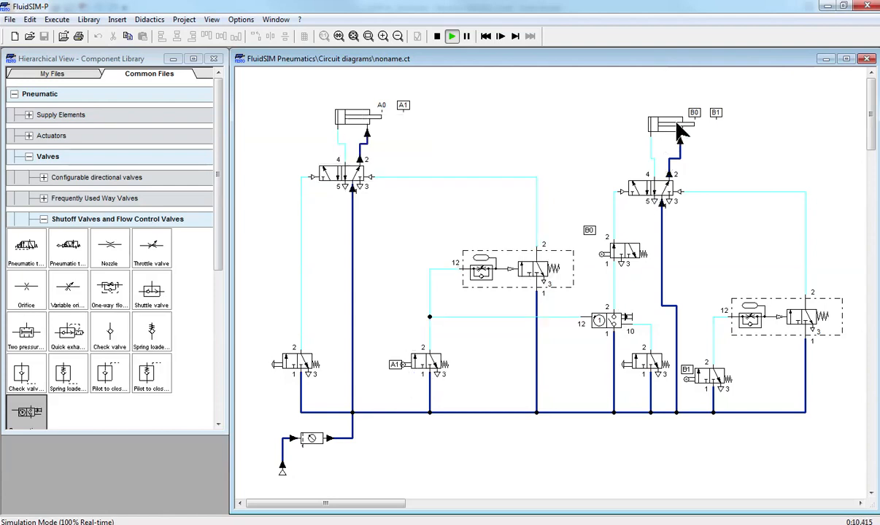
{"action": "left_click", "coordinate": [281, 367]}
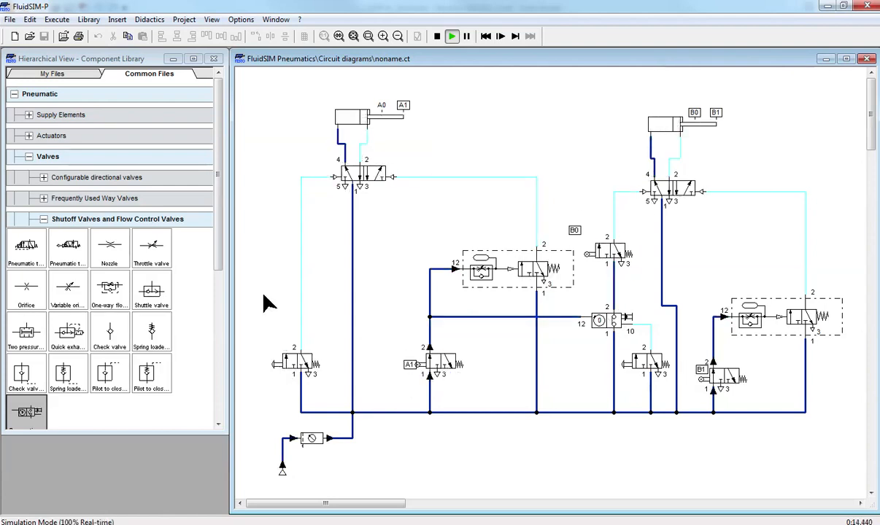